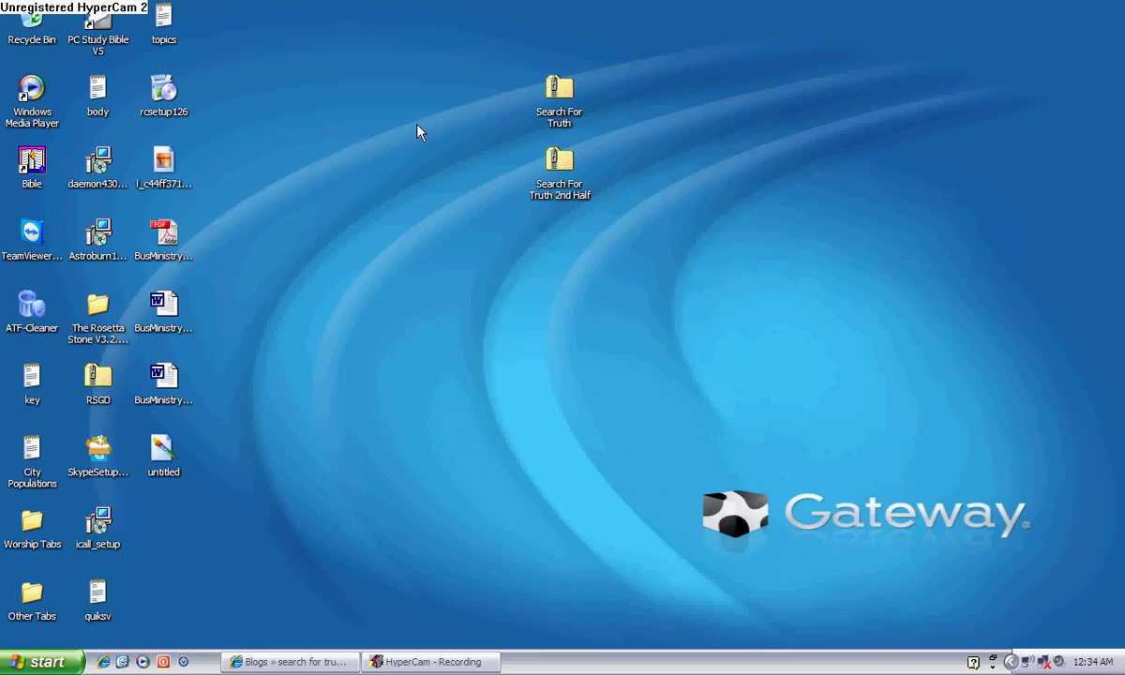
Step: Open the first ADrive link in the blog post and try to save Search For Truth.zip to the Desktop
{"action": "left_click", "coordinate": [304, 666]}
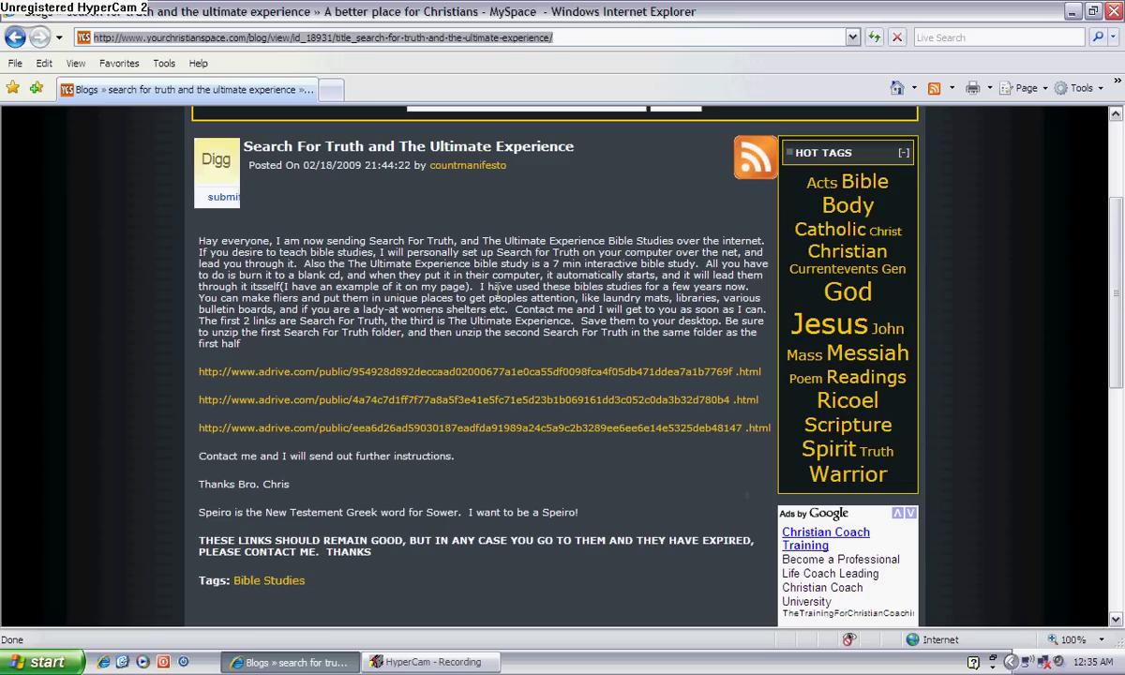
{"action": "left_click", "coordinate": [513, 373]}
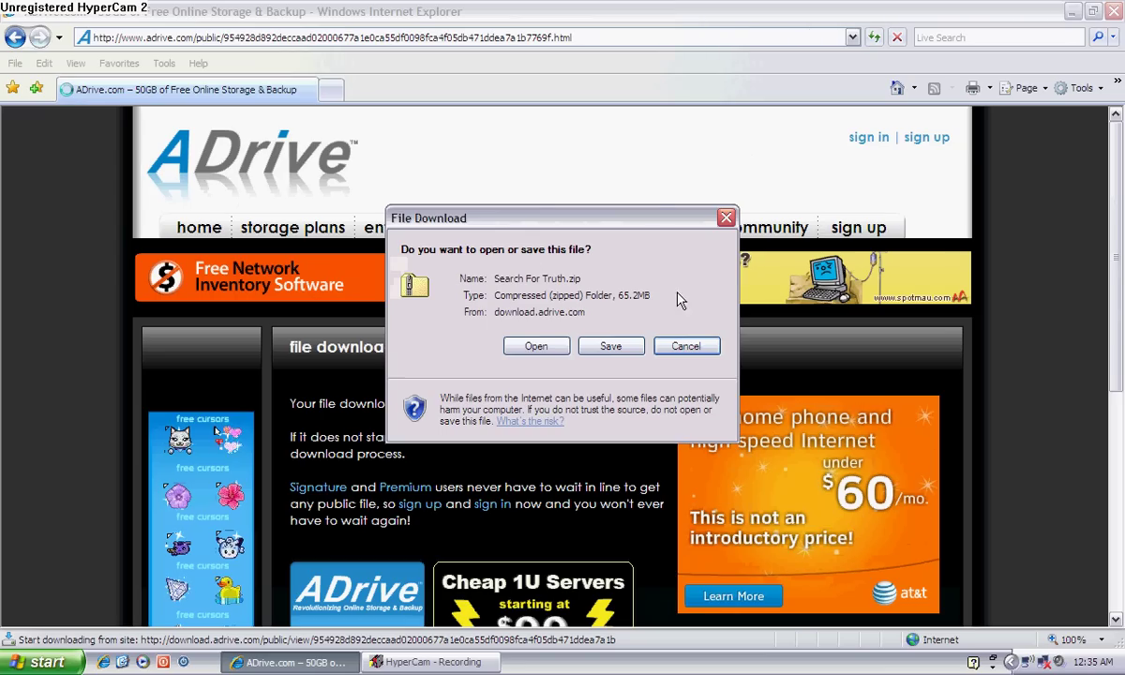
{"action": "left_click_drag", "start_coordinate": [526, 225], "coordinate": [521, 70]}
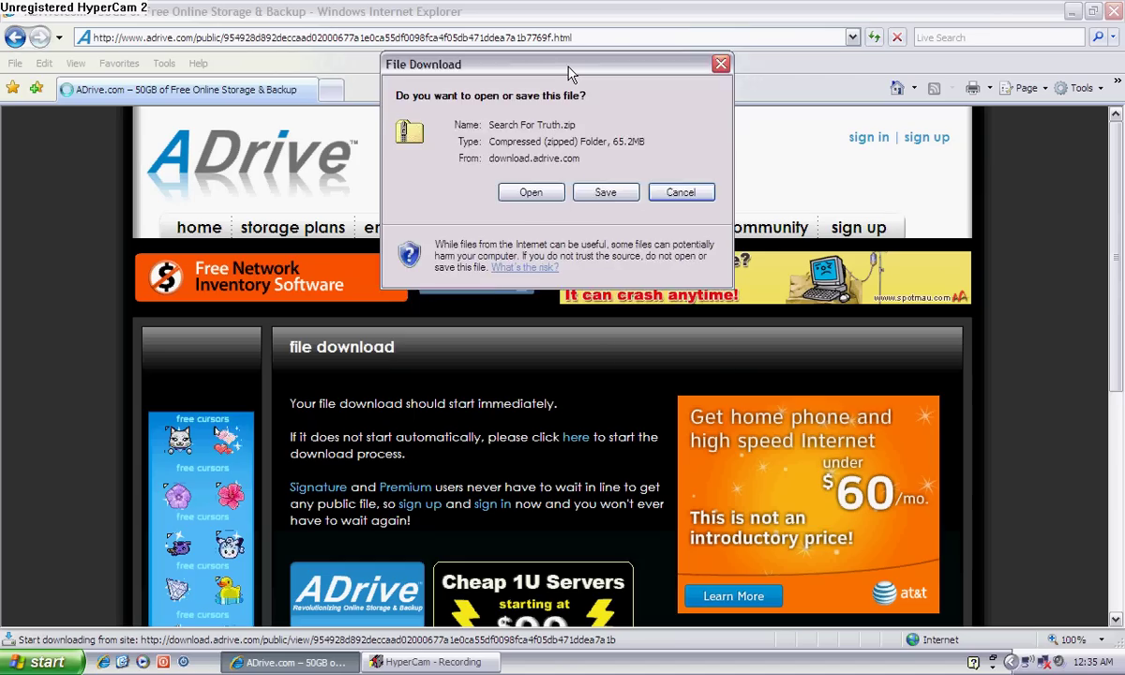
{"action": "left_click_drag", "start_coordinate": [533, 63], "coordinate": [530, 146]}
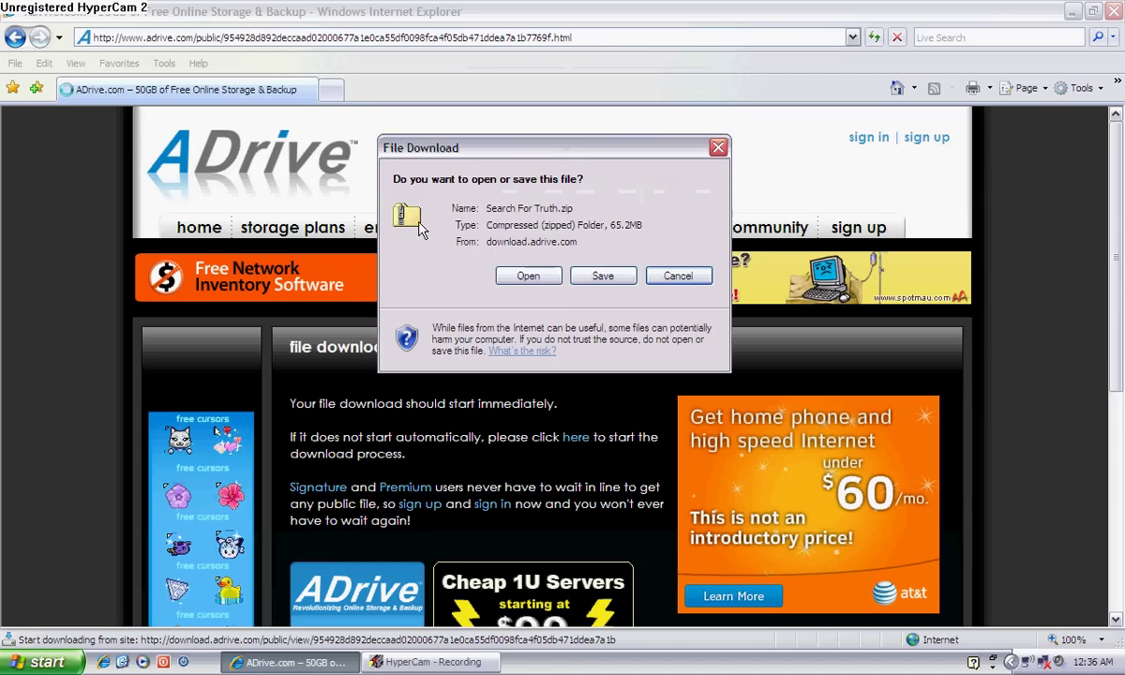
{"action": "left_click", "coordinate": [603, 276]}
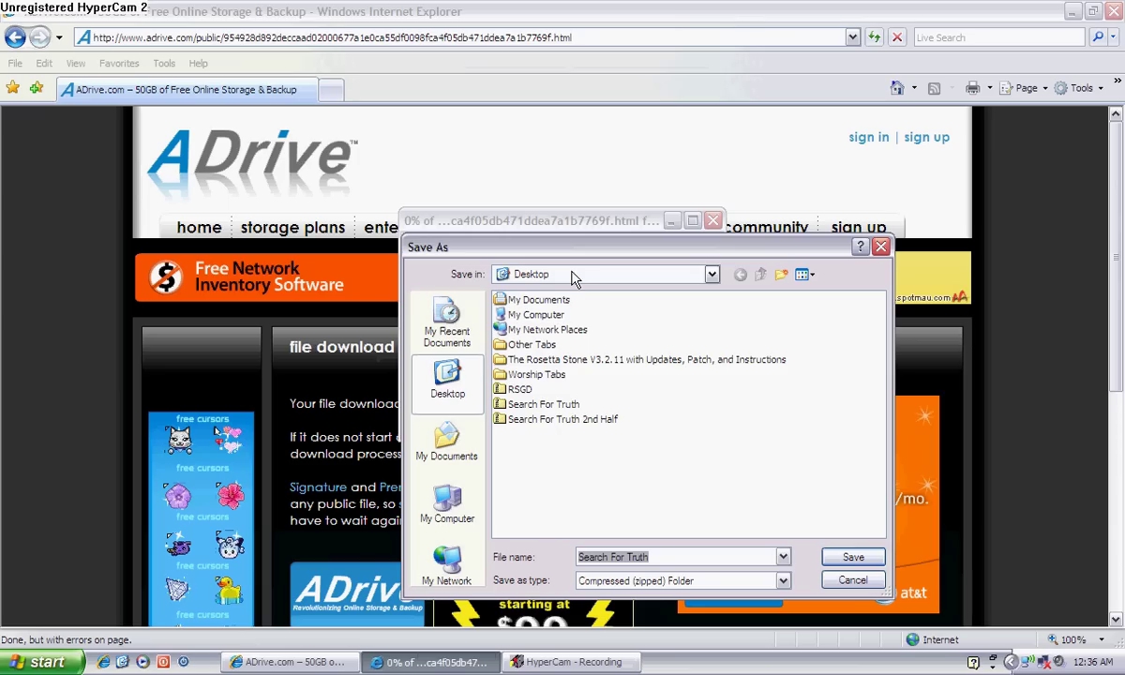
{"action": "left_click", "coordinate": [454, 442]}
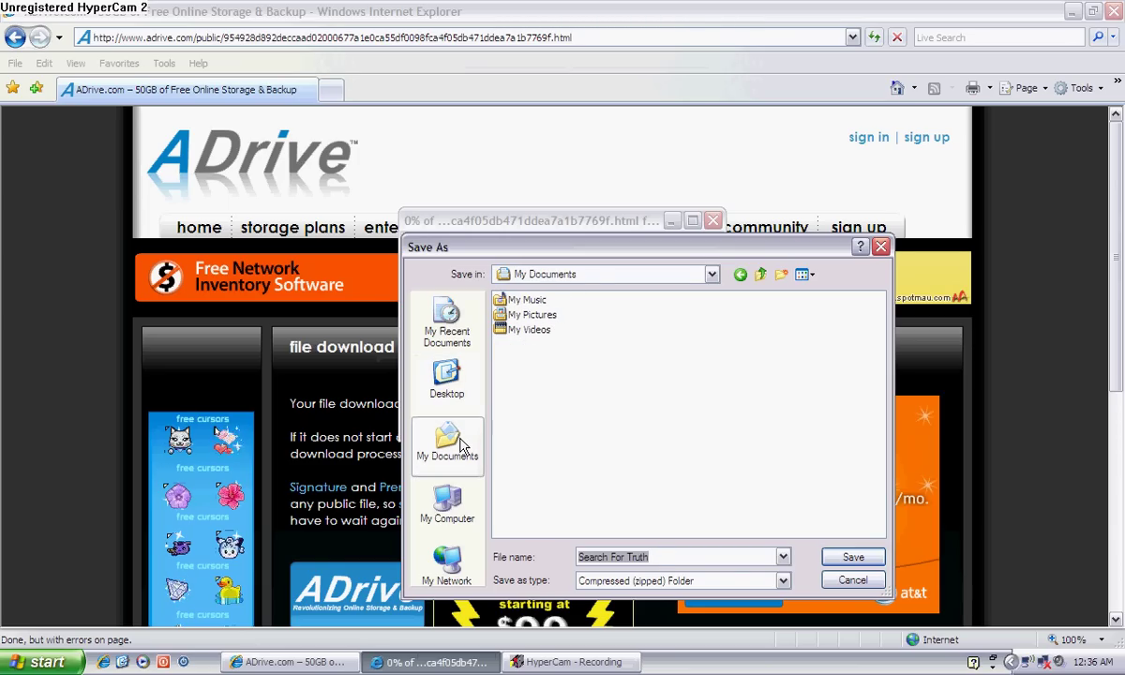
{"action": "left_click", "coordinate": [447, 382]}
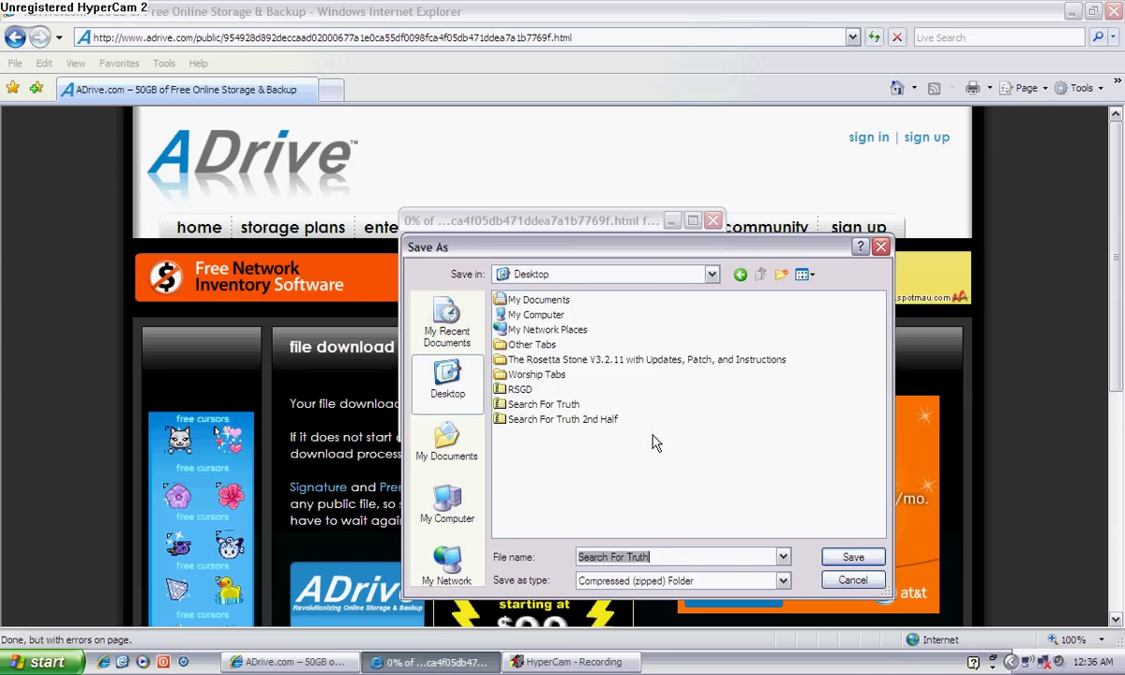
{"action": "left_click", "coordinate": [852, 580]}
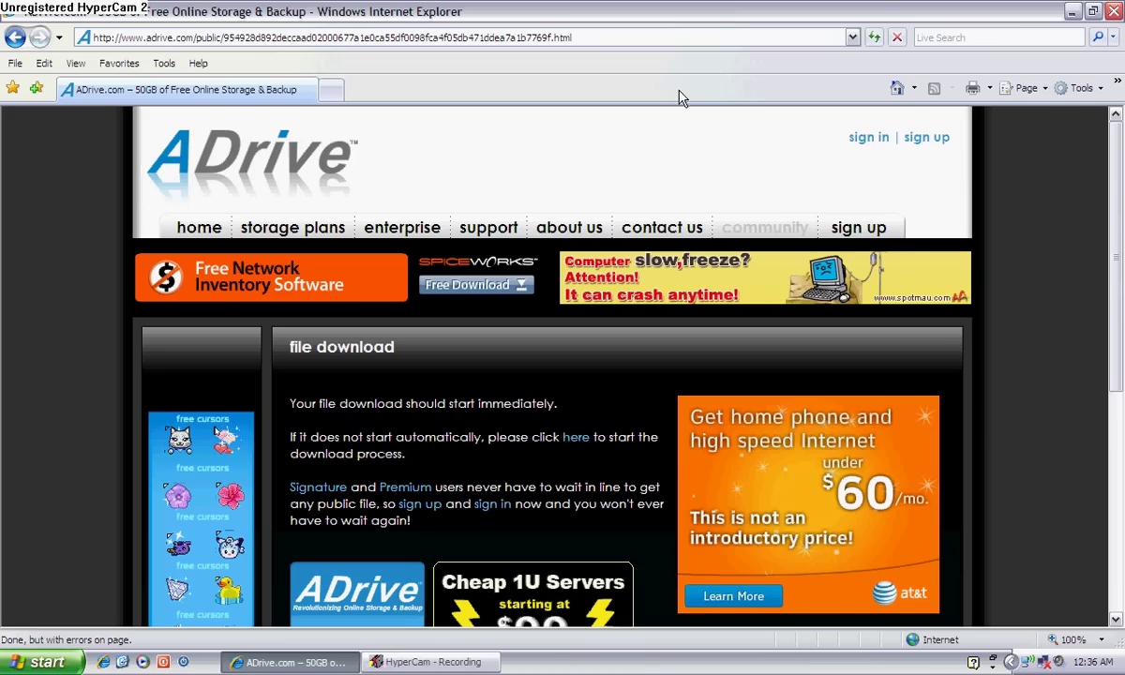
Step: Return to the blog post, try to save Search For Truth 2nd Half.zip from the second ADrive link, and close the browser
{"action": "left_click", "coordinate": [13, 39]}
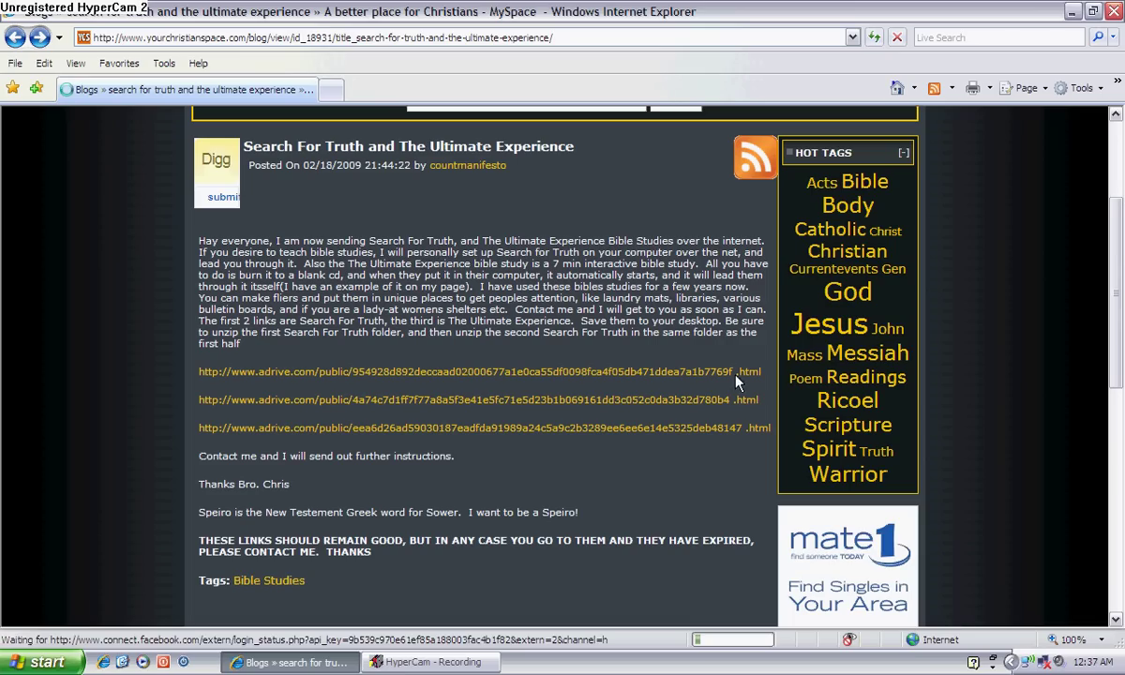
{"action": "left_click", "coordinate": [644, 406]}
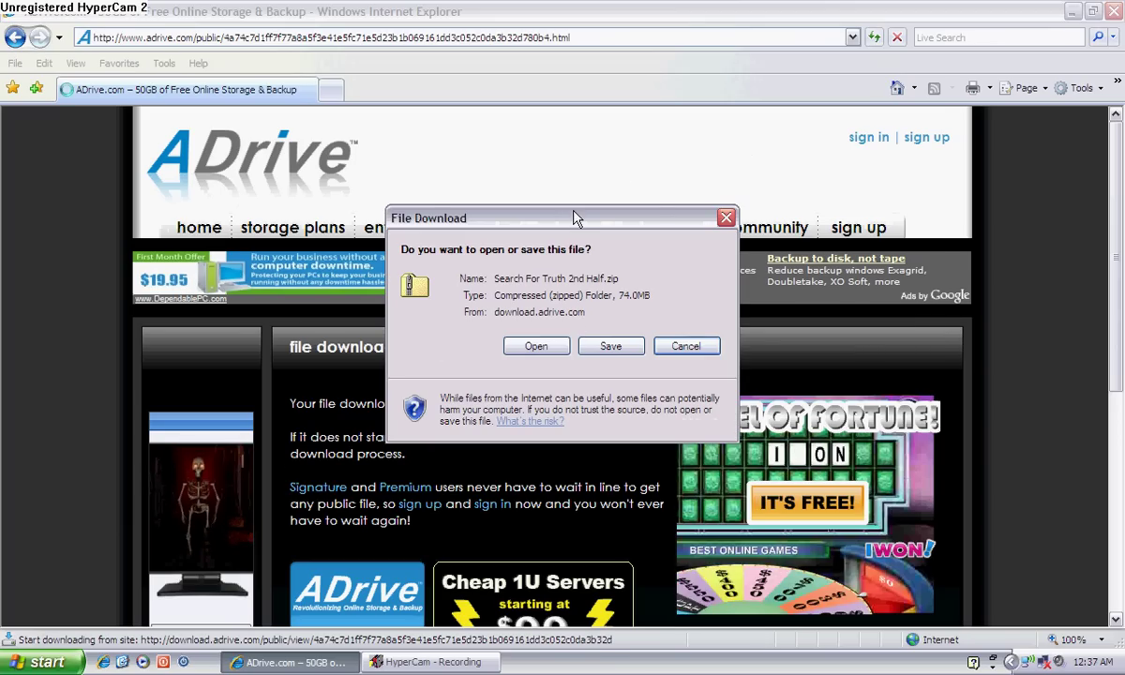
{"action": "left_click_drag", "start_coordinate": [566, 225], "coordinate": [596, 242]}
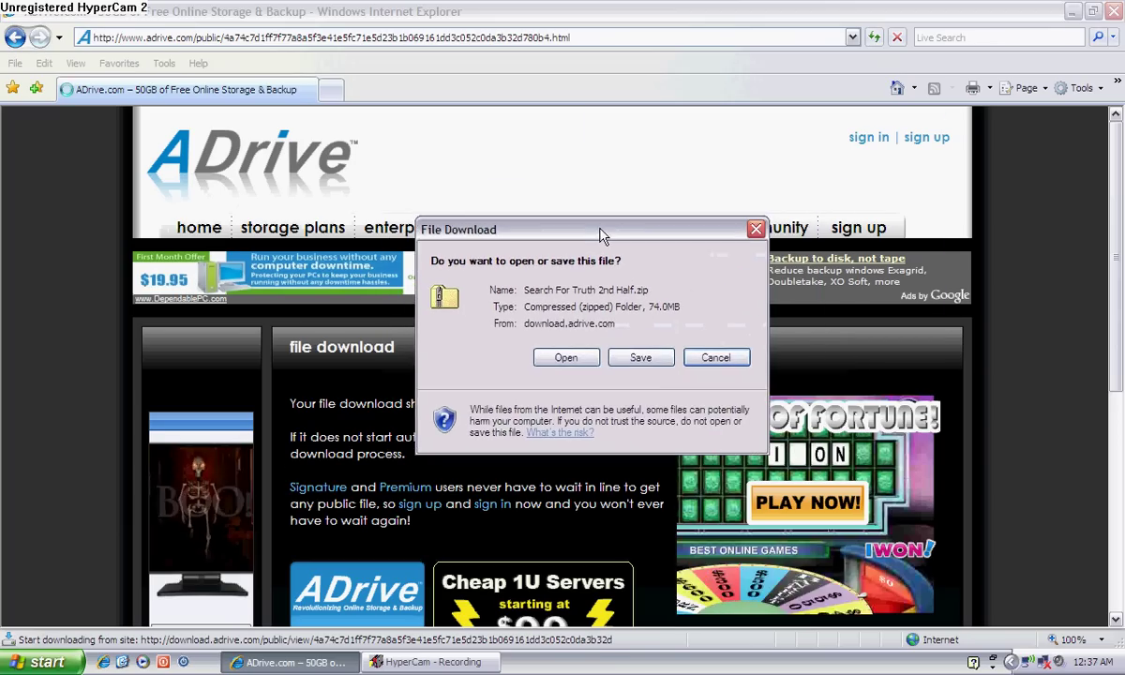
{"action": "left_click", "coordinate": [641, 359]}
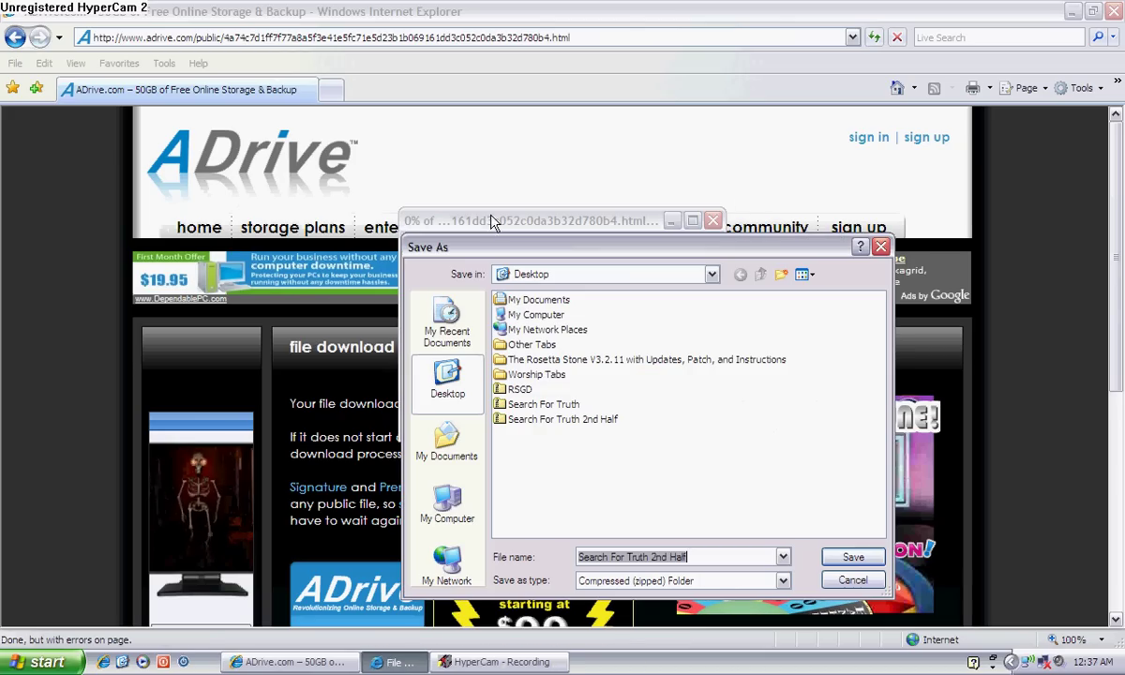
{"action": "left_click", "coordinate": [853, 581]}
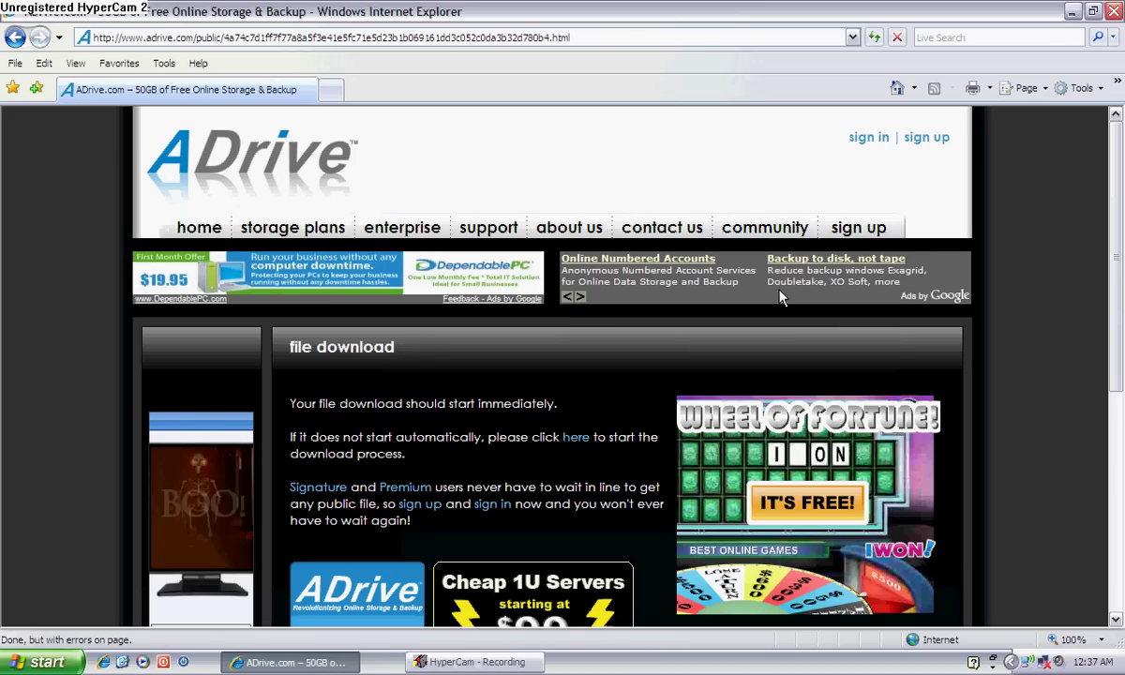
{"action": "left_click", "coordinate": [1114, 11]}
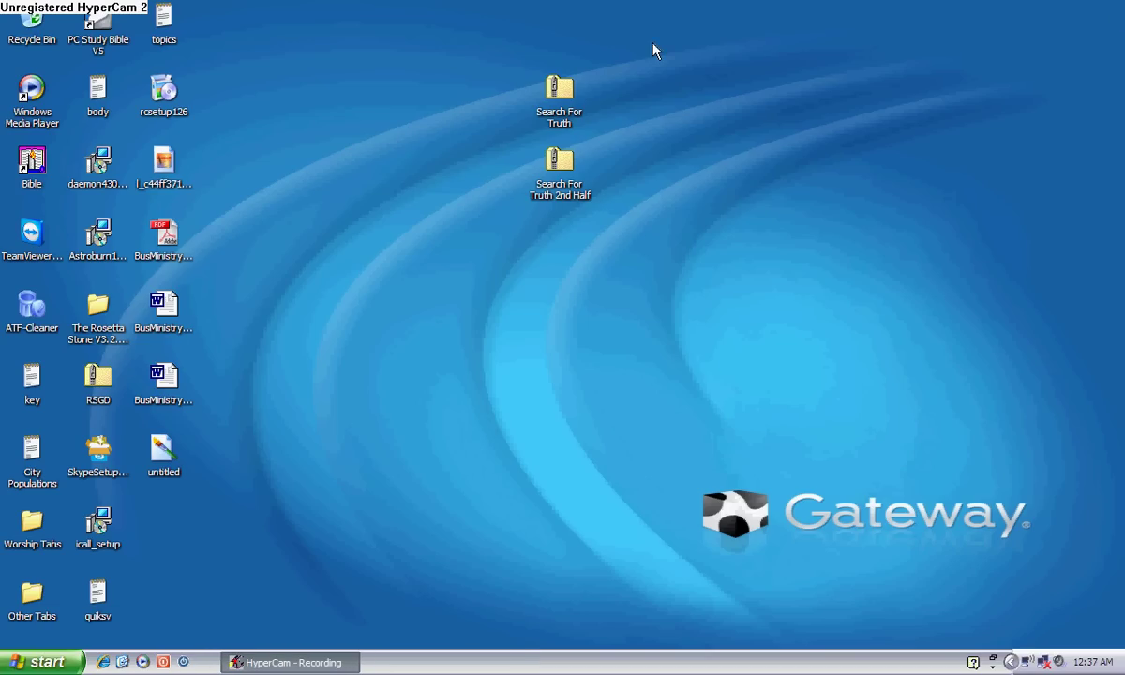
Step: Extract the Search For Truth archive to the Search For Truth folder on the desktop, replacing all existing files
{"action": "left_click", "coordinate": [560, 93]}
{"action": "right_click", "coordinate": [559, 92]}
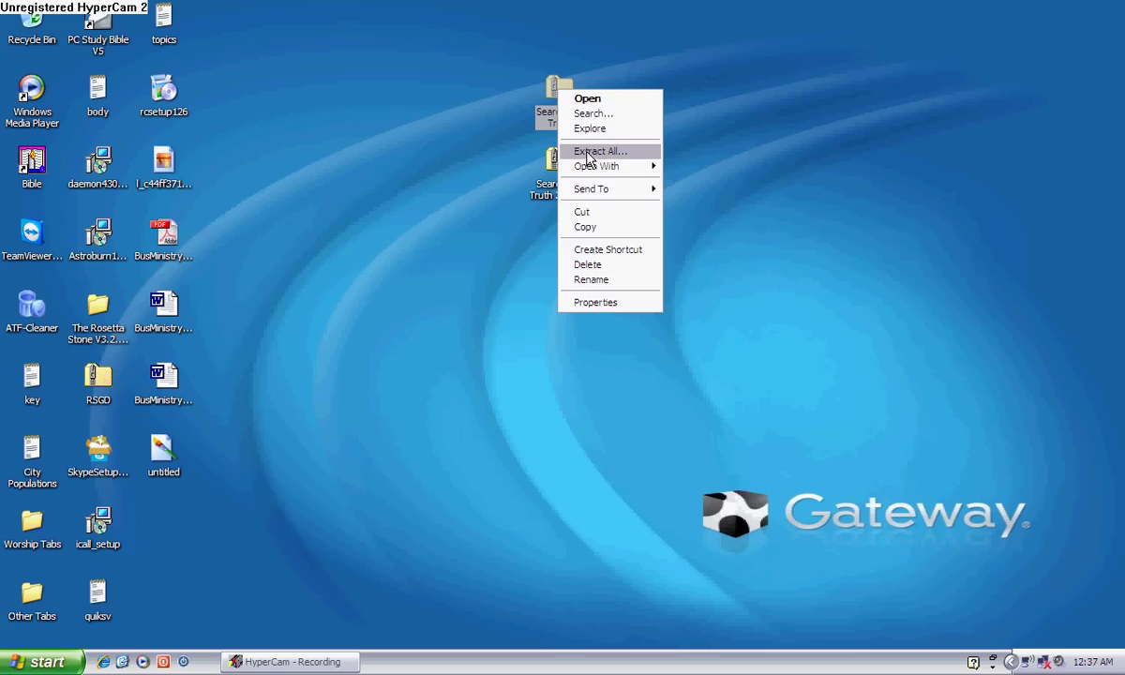
{"action": "left_click", "coordinate": [626, 155]}
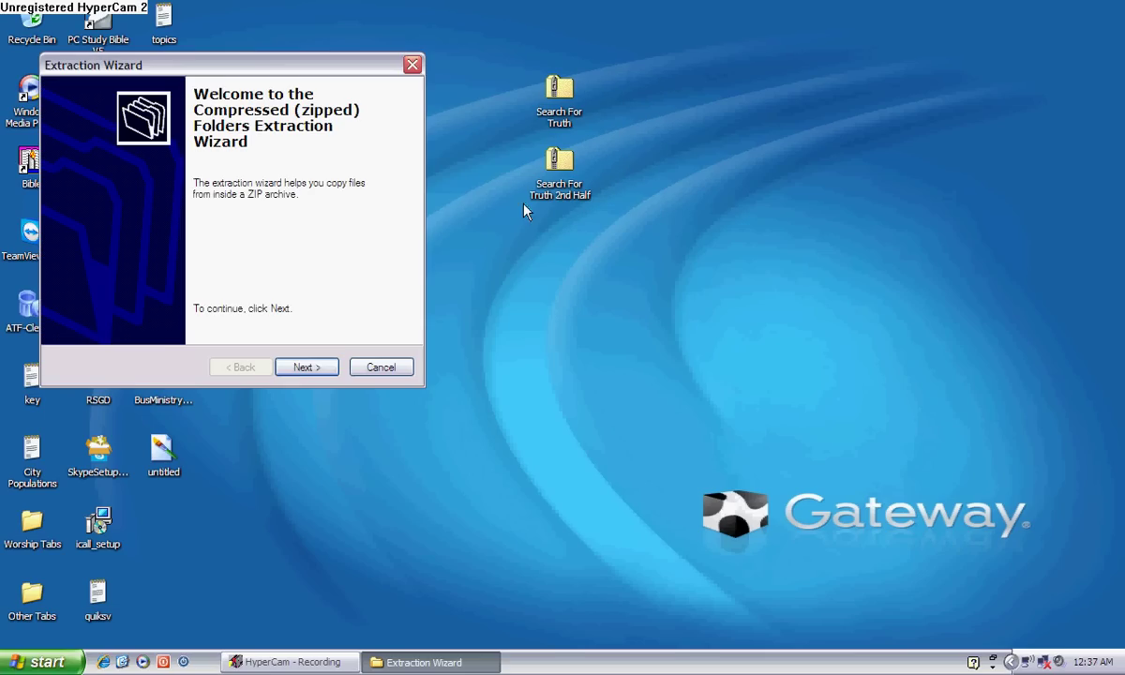
{"action": "left_click", "coordinate": [314, 368]}
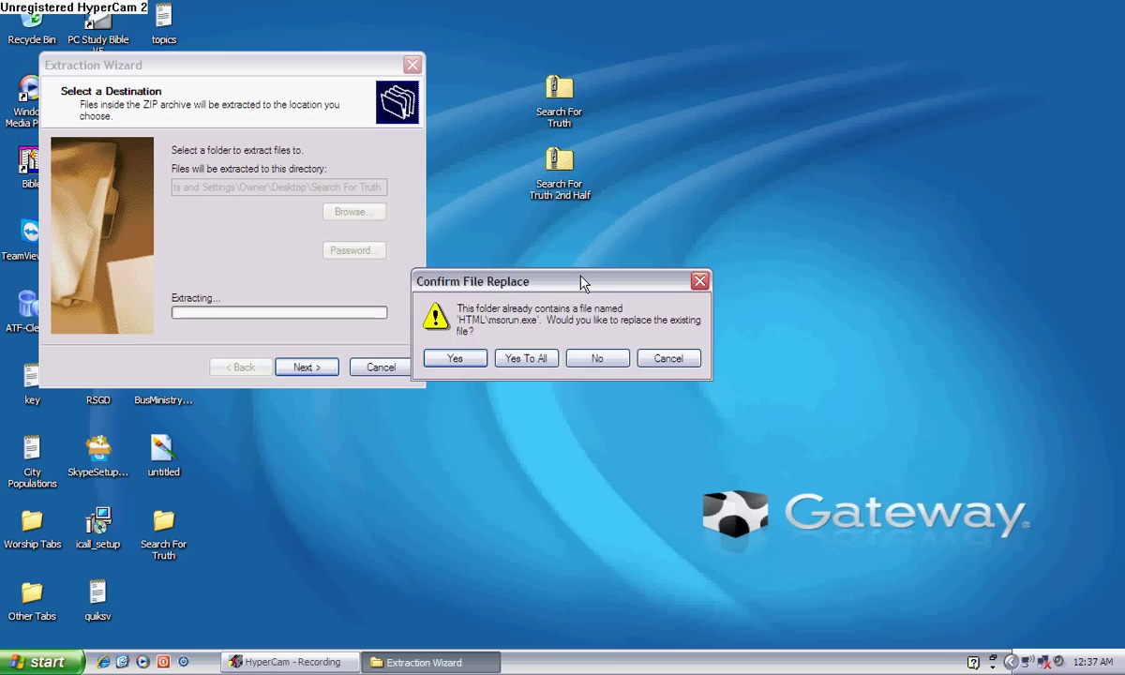
{"action": "left_click_drag", "start_coordinate": [580, 281], "coordinate": [586, 282]}
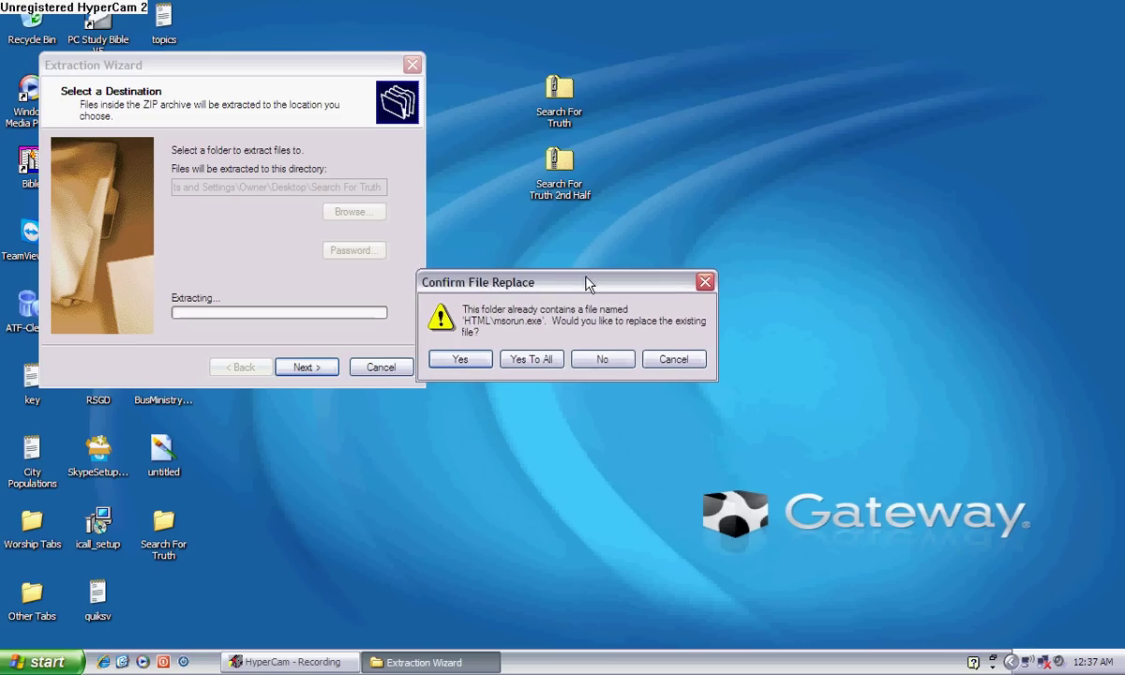
{"action": "left_click", "coordinate": [518, 362]}
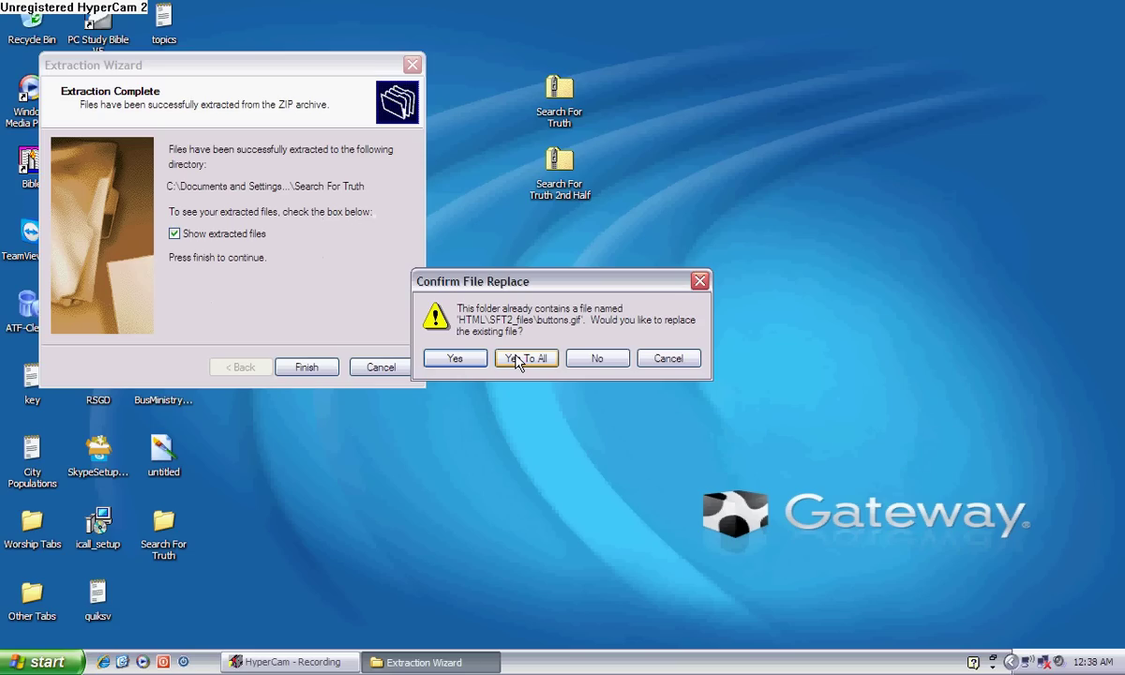
{"action": "left_click", "coordinate": [517, 362]}
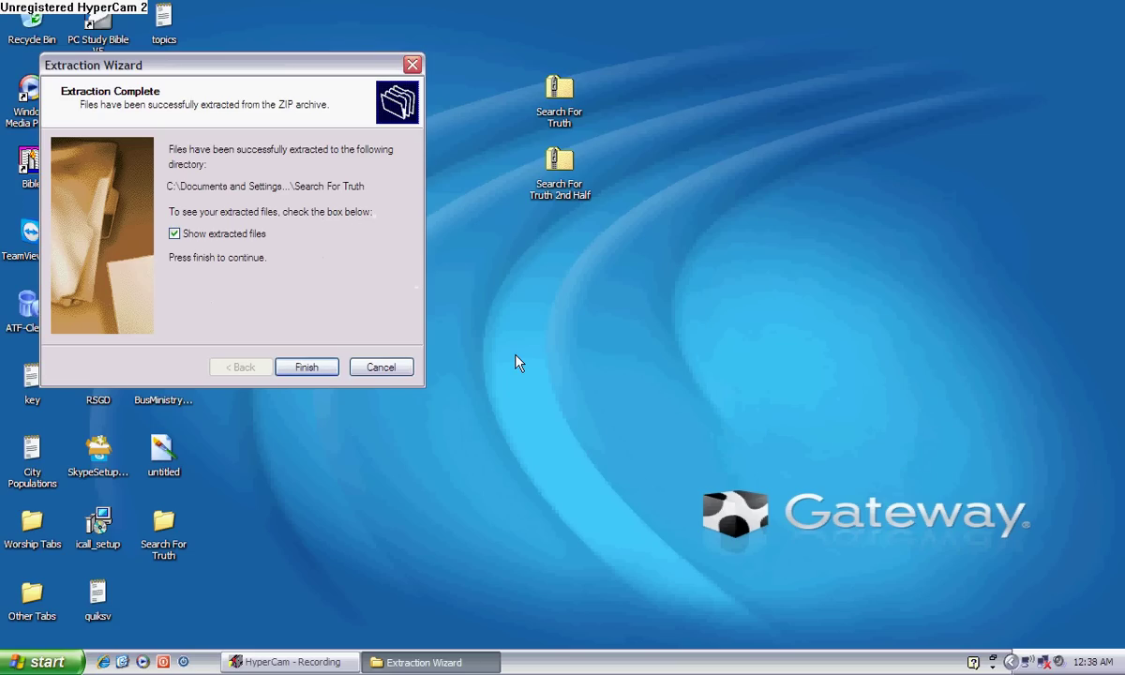
{"action": "left_click", "coordinate": [399, 371]}
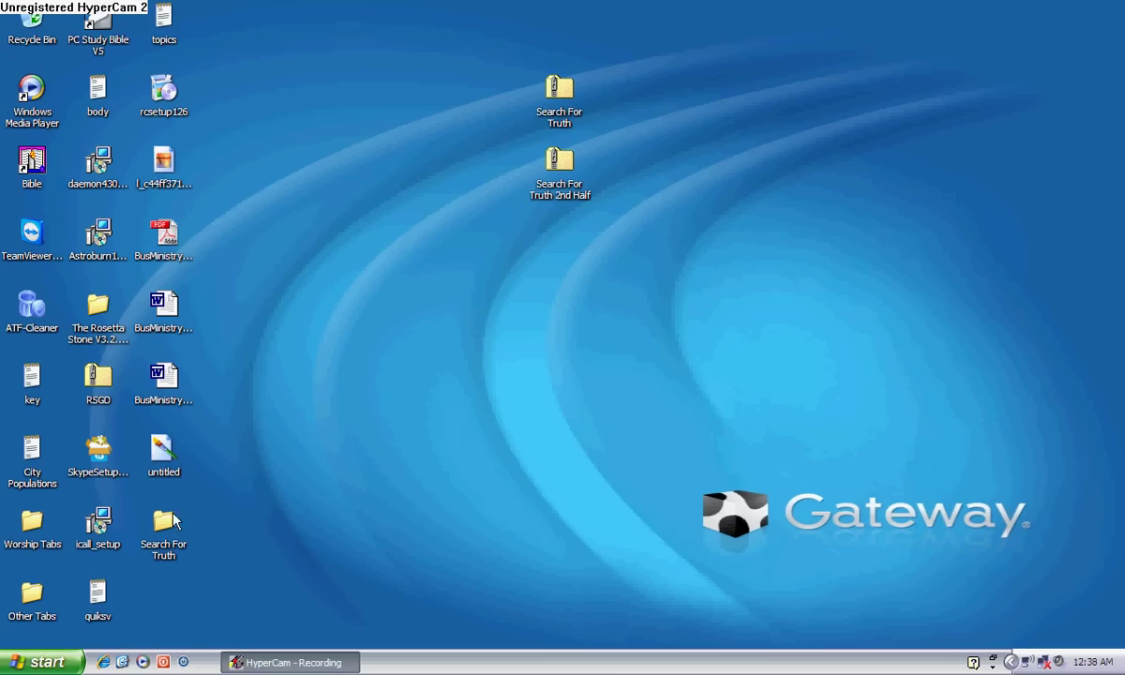
Step: Move the extracted Search For Truth folder to an empty area of the desktop and look through its contents
{"action": "left_click_drag", "start_coordinate": [157, 522], "coordinate": [433, 378]}
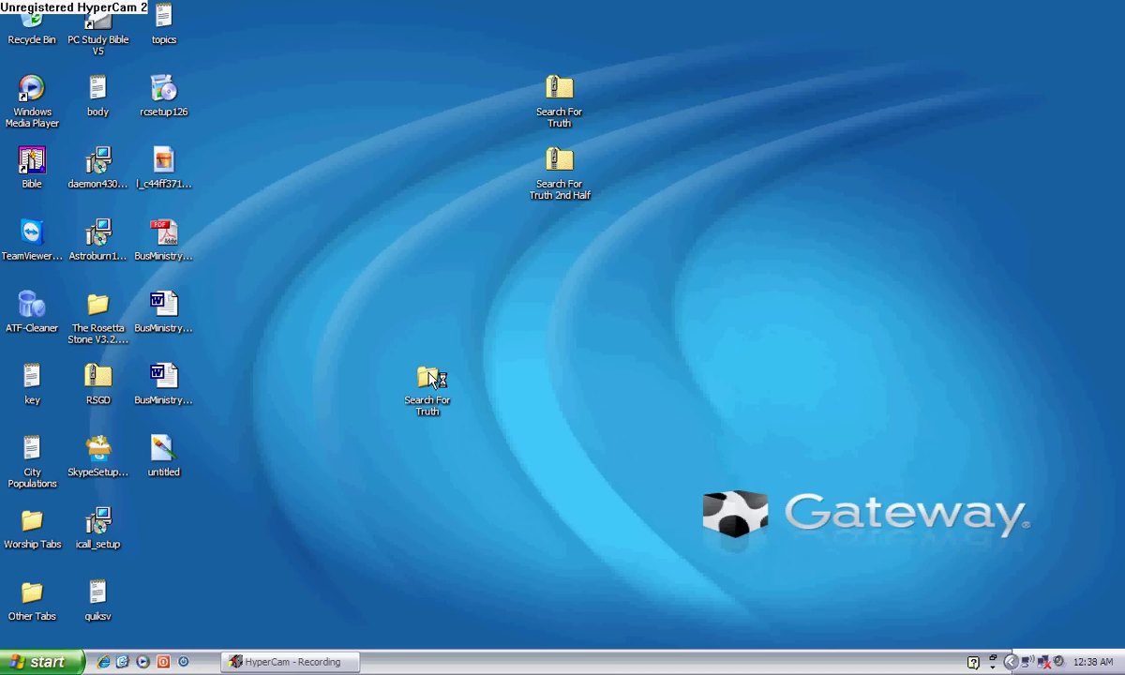
{"action": "double_click", "coordinate": [427, 379]}
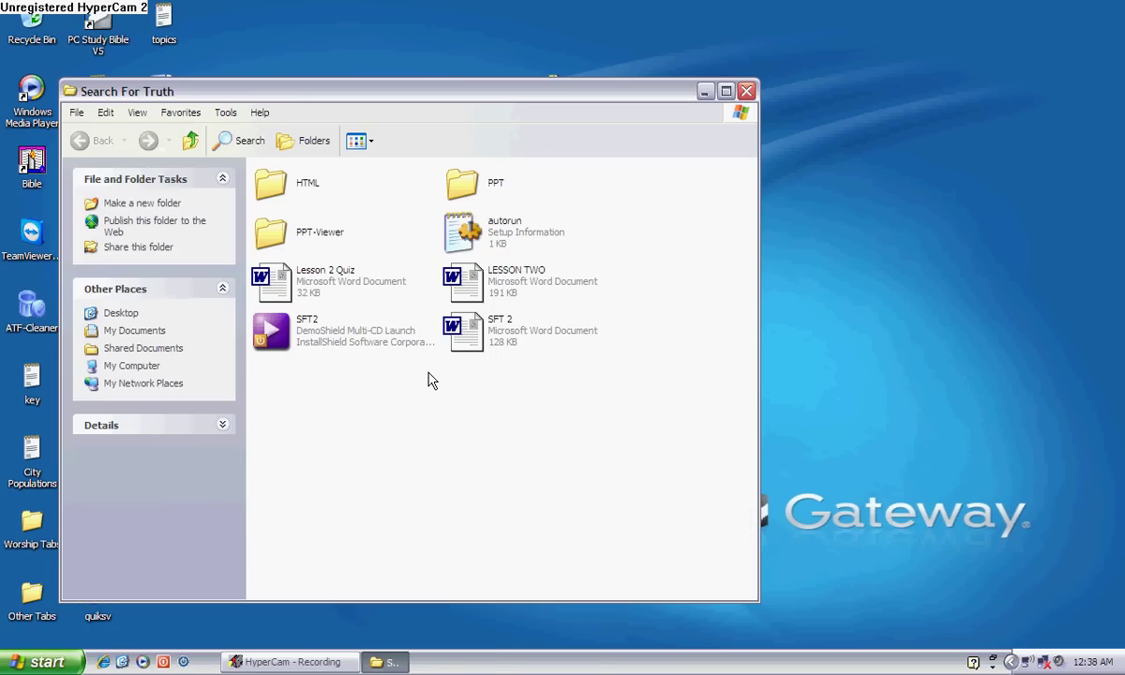
{"action": "left_click", "coordinate": [747, 91]}
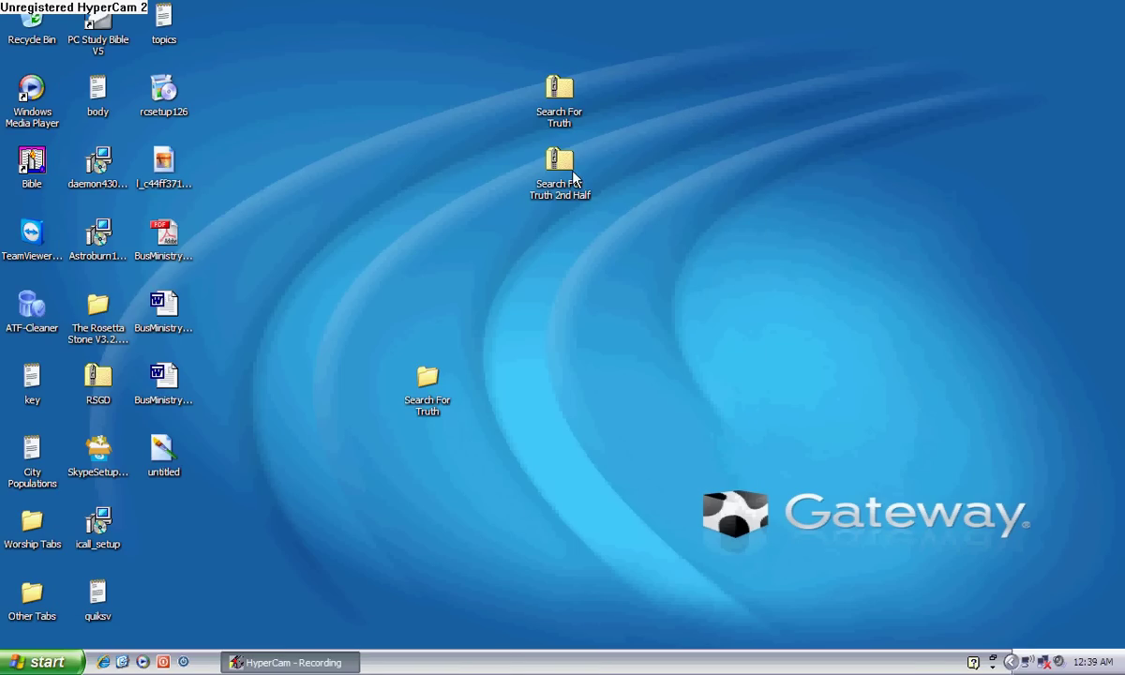
Step: Extract the Search For Truth 2nd Half archive into the existing Search For Truth folder on the desktop
{"action": "right_click", "coordinate": [565, 163]}
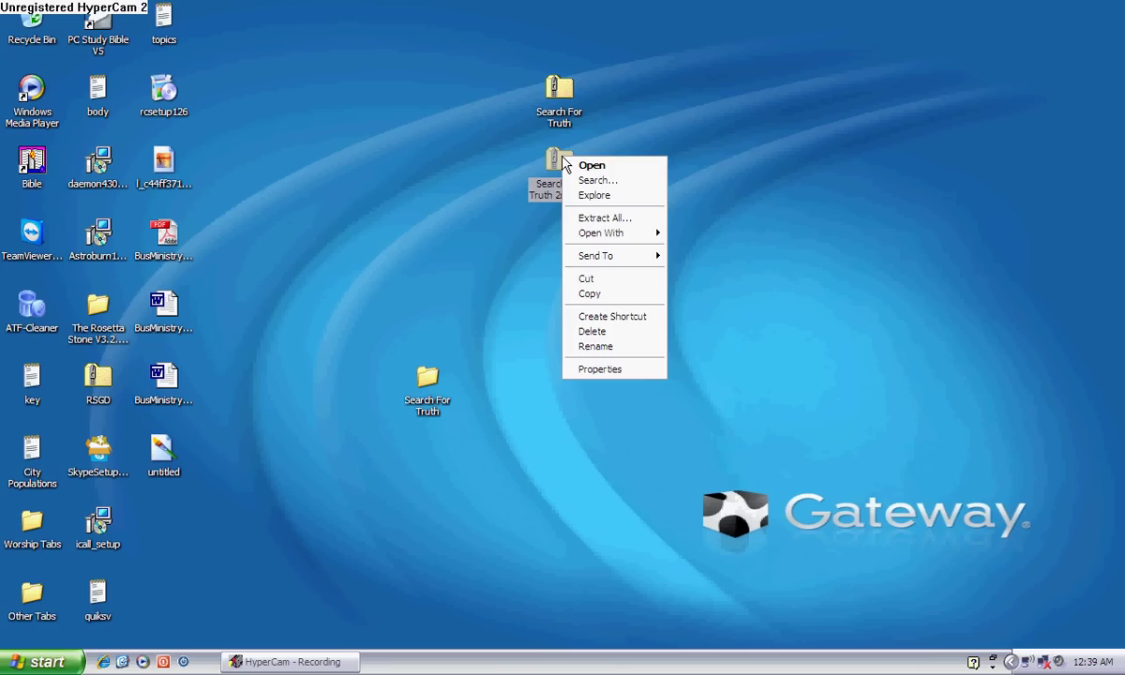
{"action": "left_click", "coordinate": [600, 221]}
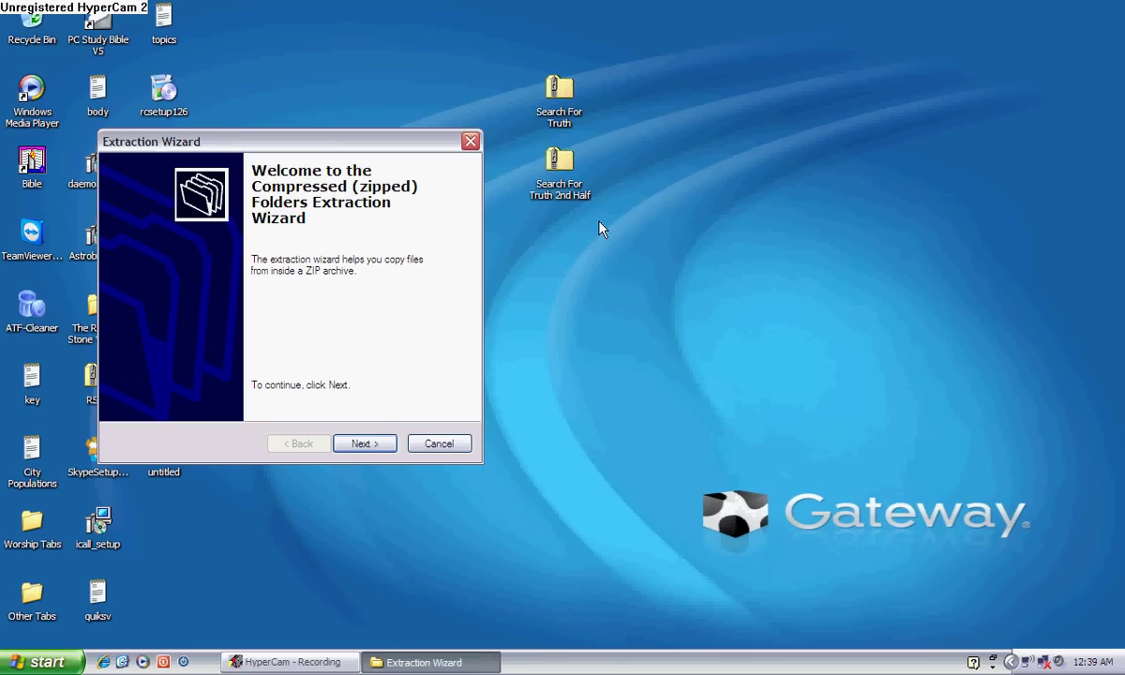
{"action": "left_click", "coordinate": [366, 445]}
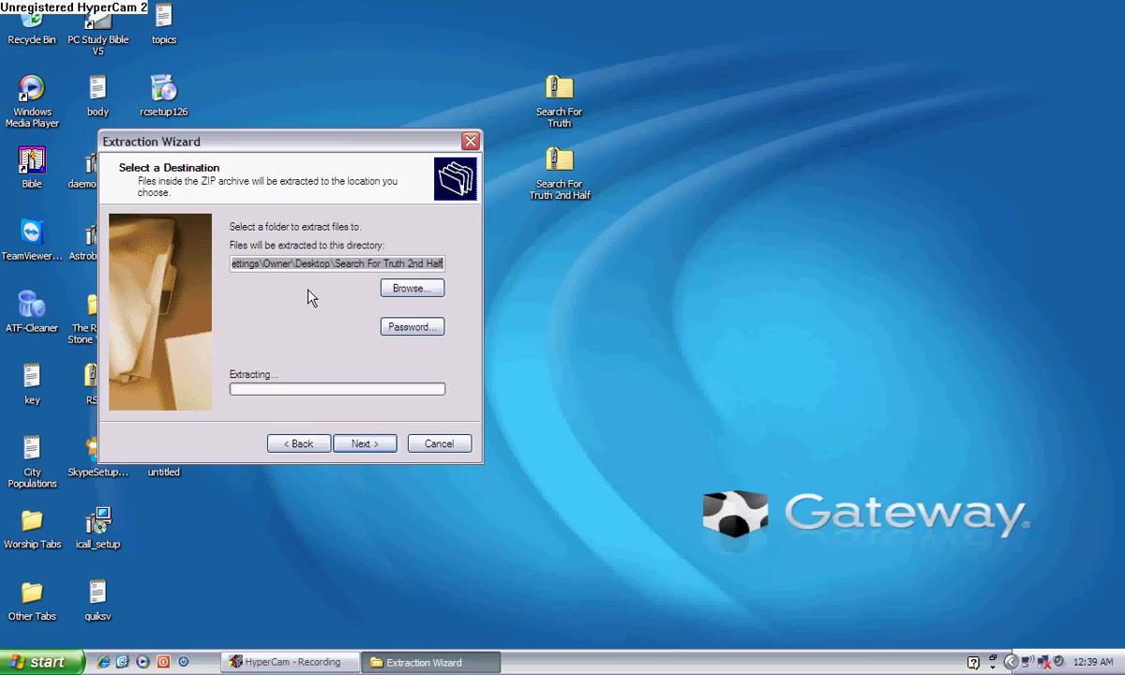
{"action": "left_click", "coordinate": [410, 289]}
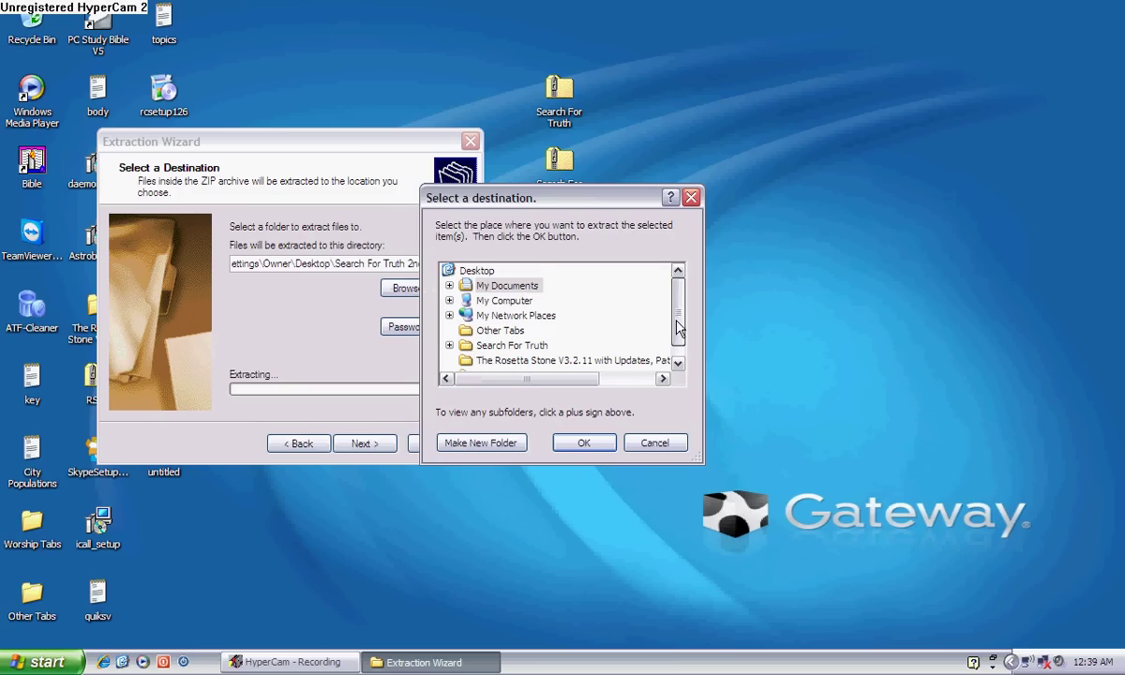
{"action": "scroll", "coordinate": [676, 328], "scroll_direction": "down", "scroll_amount": 1}
{"action": "scroll", "coordinate": [674, 333], "scroll_direction": "up", "scroll_amount": 1}
{"action": "double_click", "coordinate": [516, 346]}
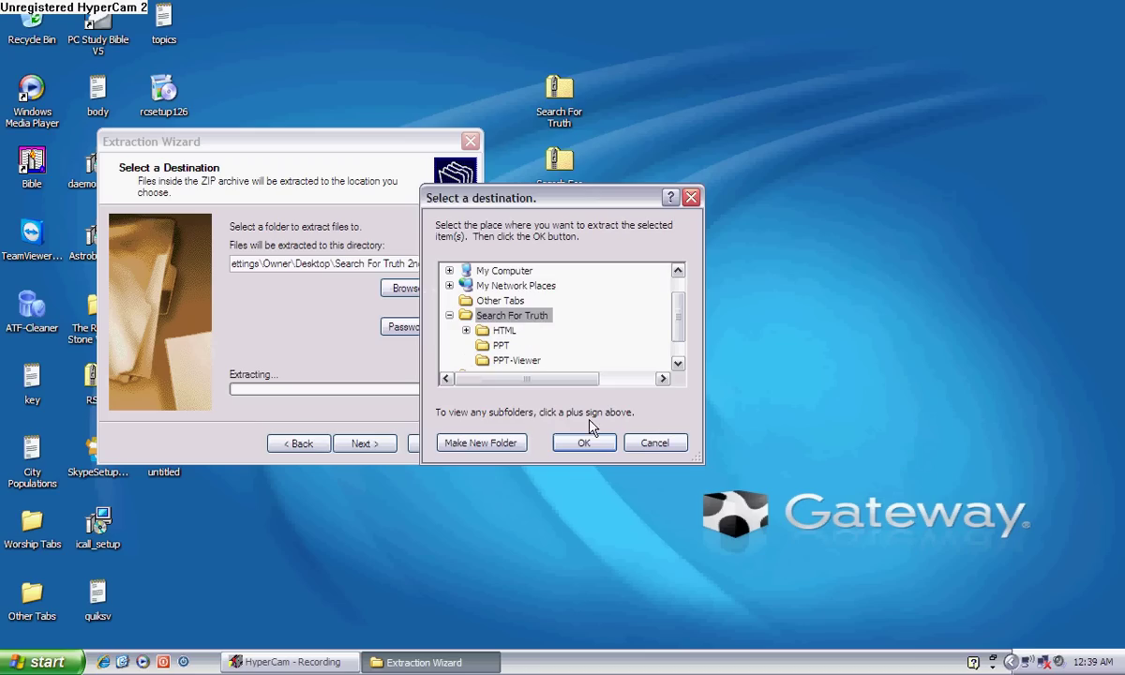
{"action": "left_click", "coordinate": [589, 446]}
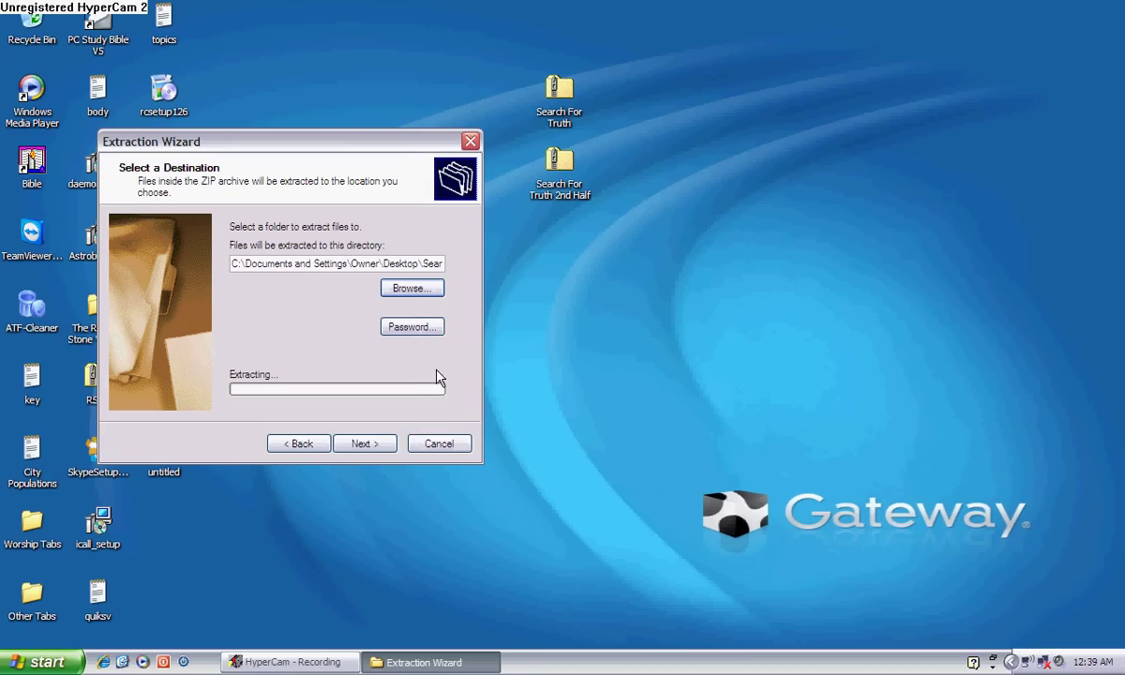
{"action": "left_click_drag", "start_coordinate": [312, 263], "coordinate": [453, 266]}
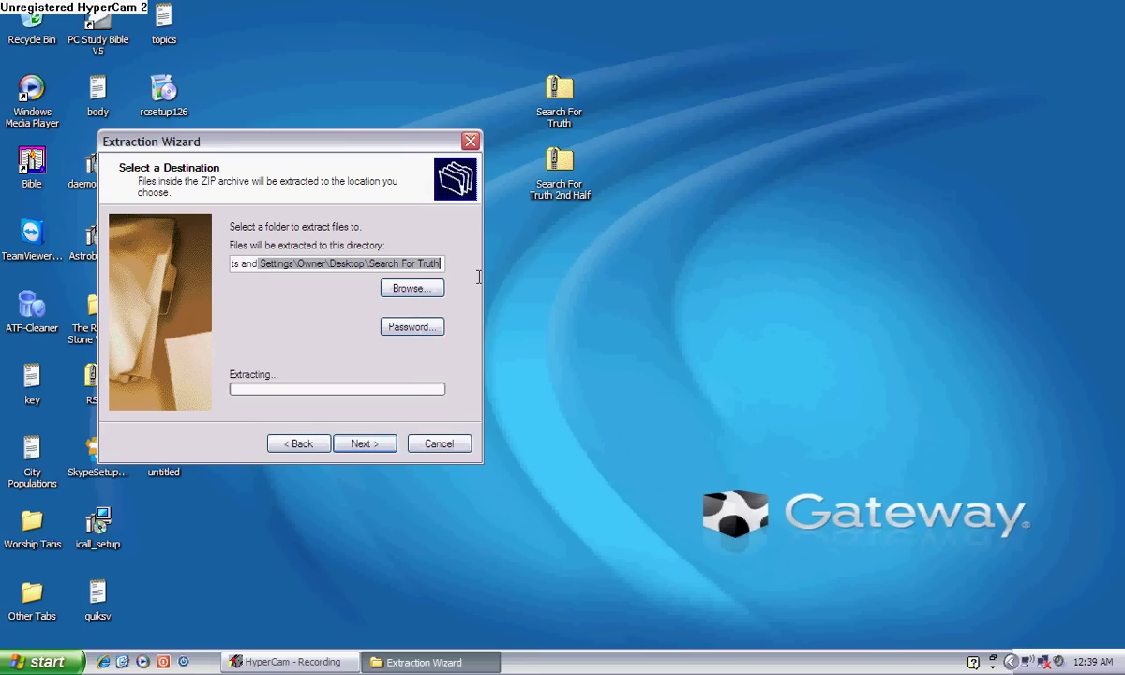
{"action": "left_click", "coordinate": [364, 446]}
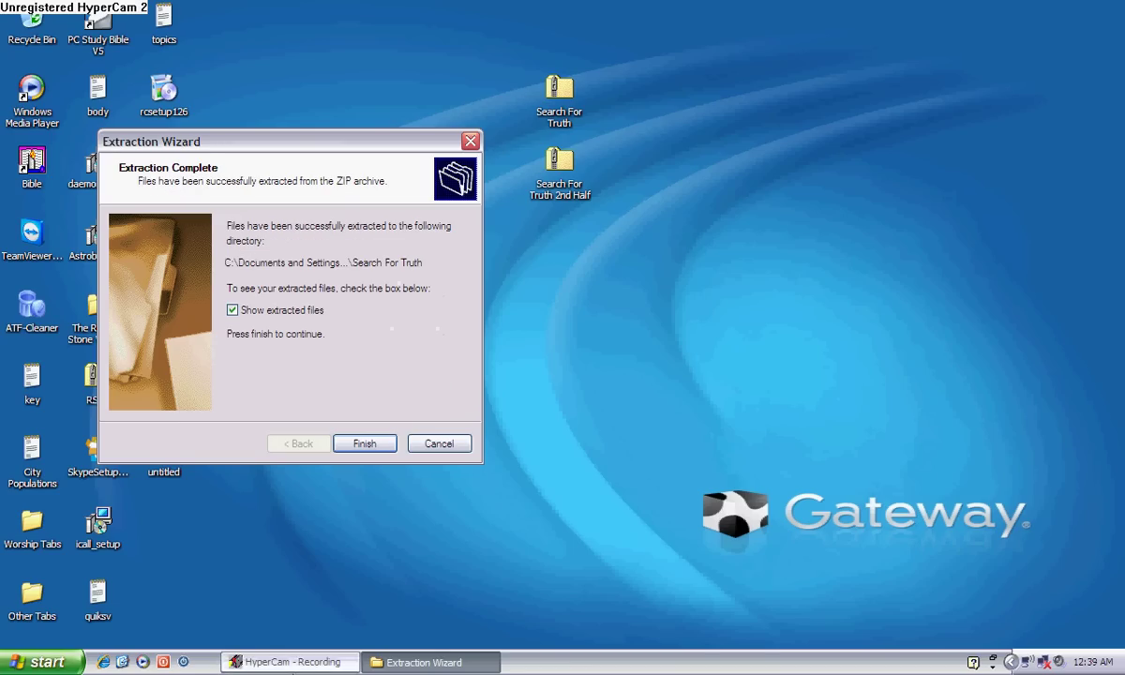
Step: Review the combined files in the Search For Truth folder and move the folder back beneath the untitled file on the desktop
{"action": "left_click", "coordinate": [363, 447]}
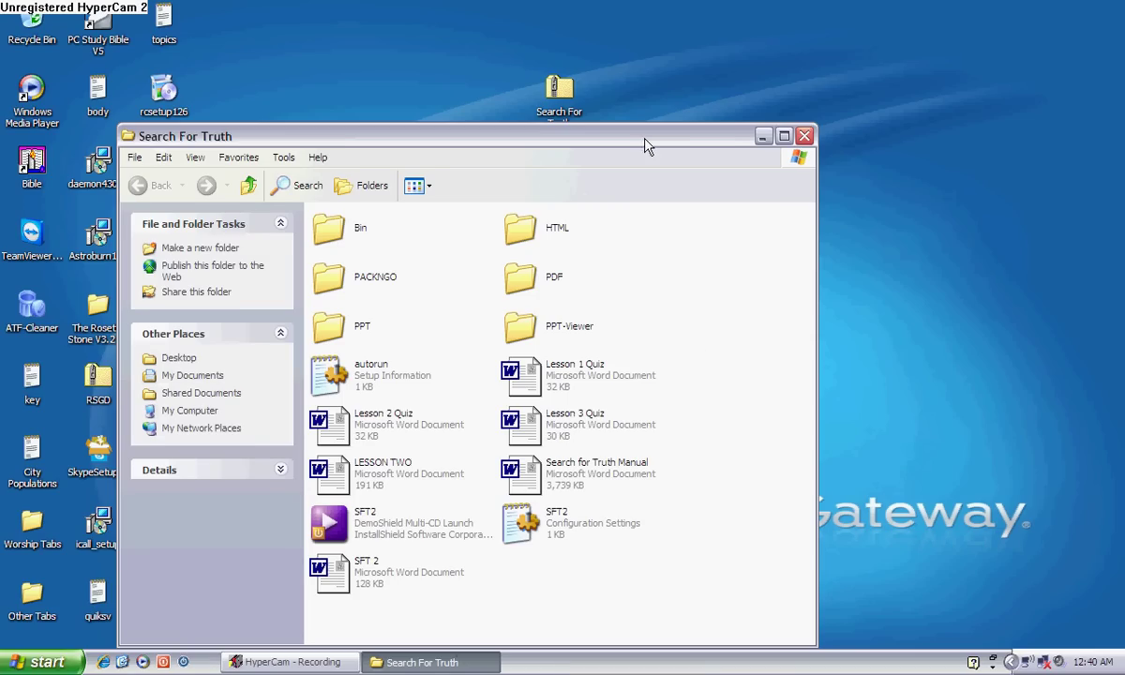
{"action": "left_click_drag", "start_coordinate": [646, 142], "coordinate": [671, 94]}
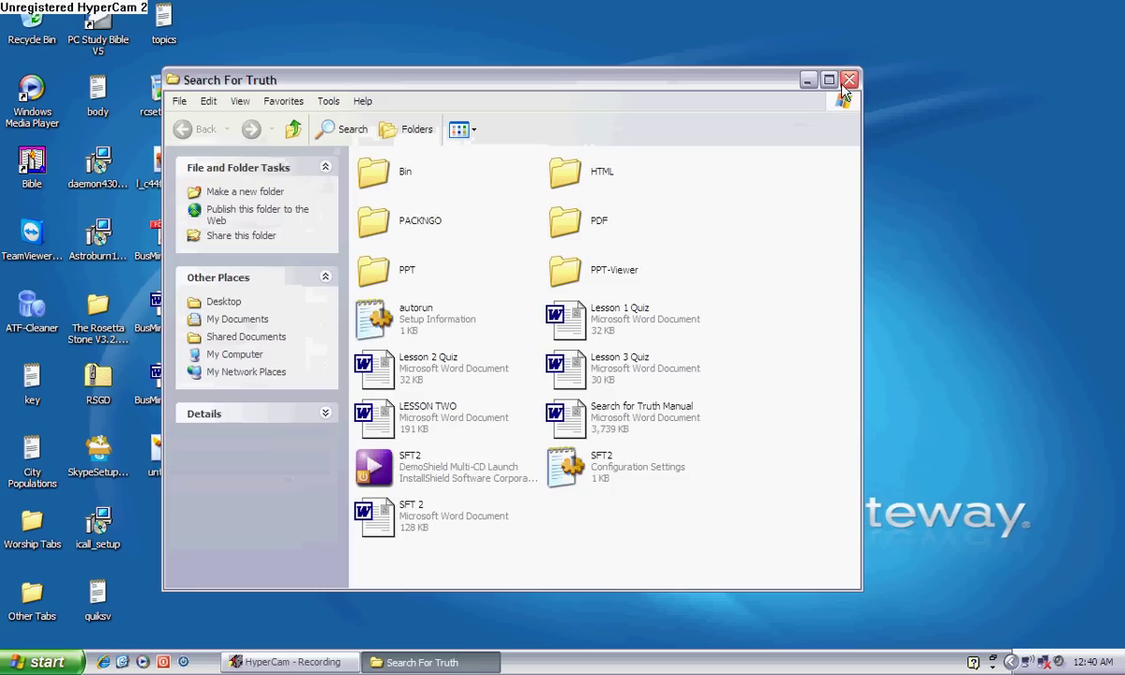
{"action": "left_click", "coordinate": [850, 79]}
{"action": "left_click_drag", "start_coordinate": [428, 378], "coordinate": [164, 524]}
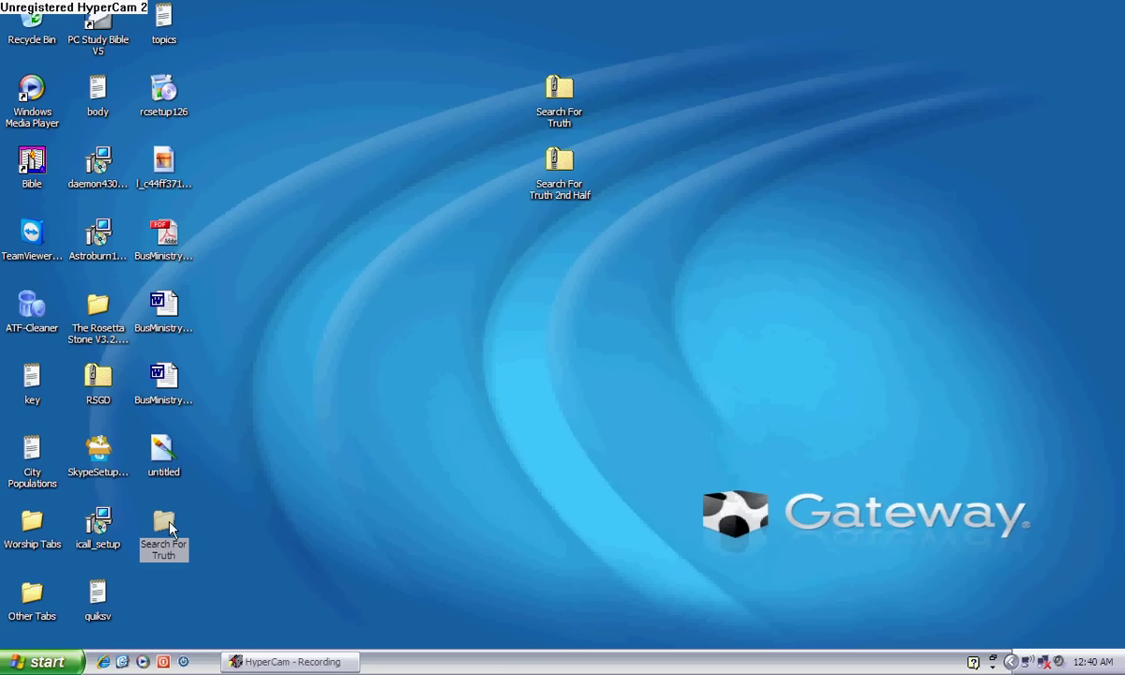
Step: Launch the SFT2 application from the Search For Truth folder, check its program installation options, and return to its main menu
{"action": "double_click", "coordinate": [164, 521]}
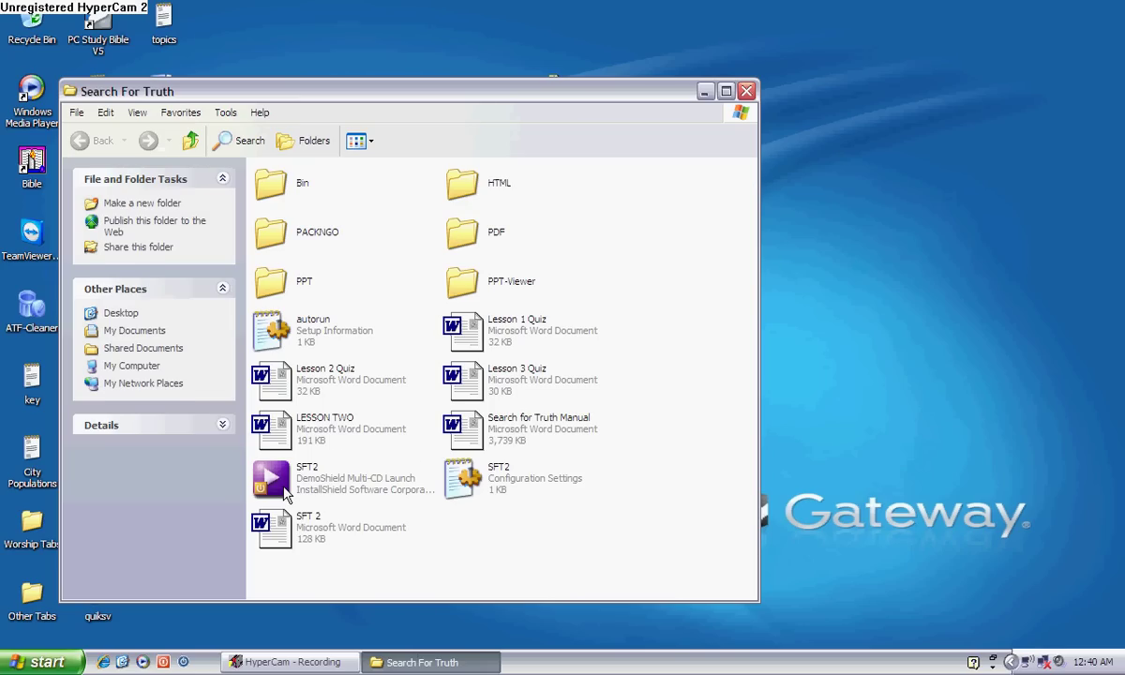
{"action": "double_click", "coordinate": [286, 495]}
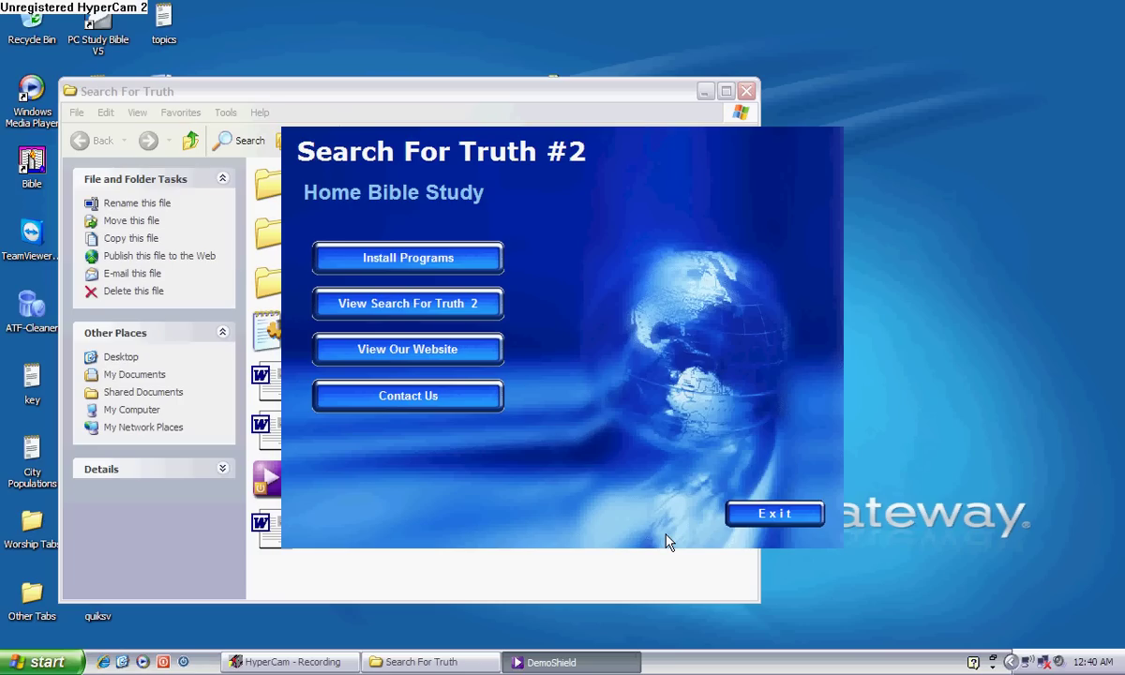
{"action": "left_click", "coordinate": [406, 269]}
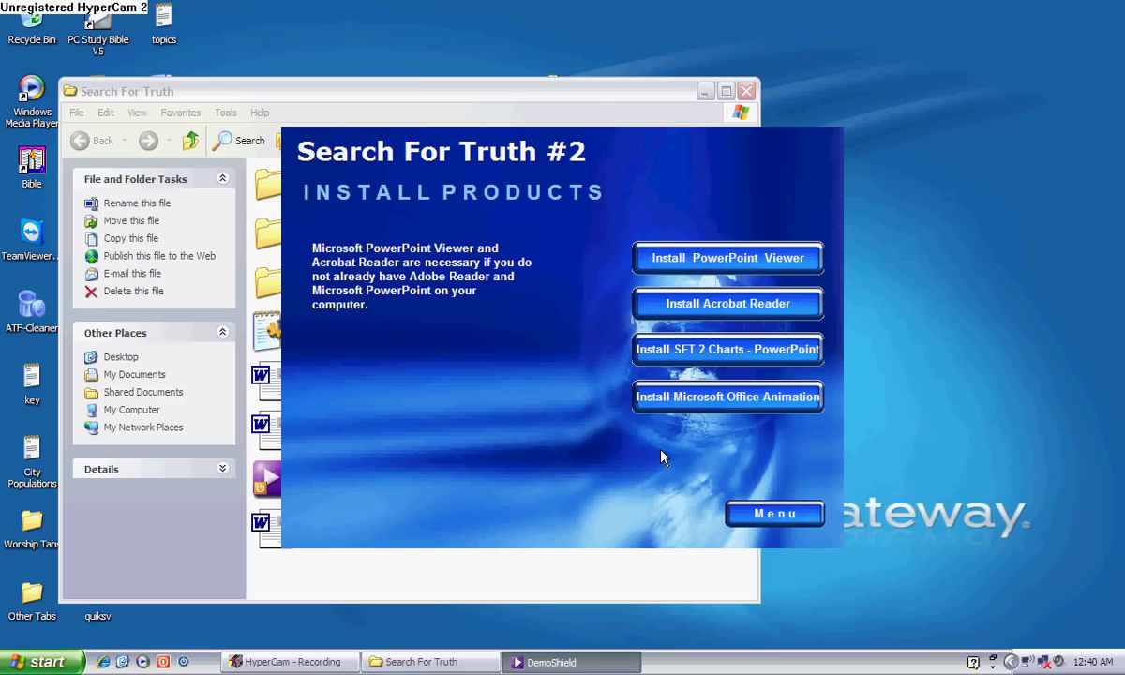
{"action": "left_click", "coordinate": [778, 516]}
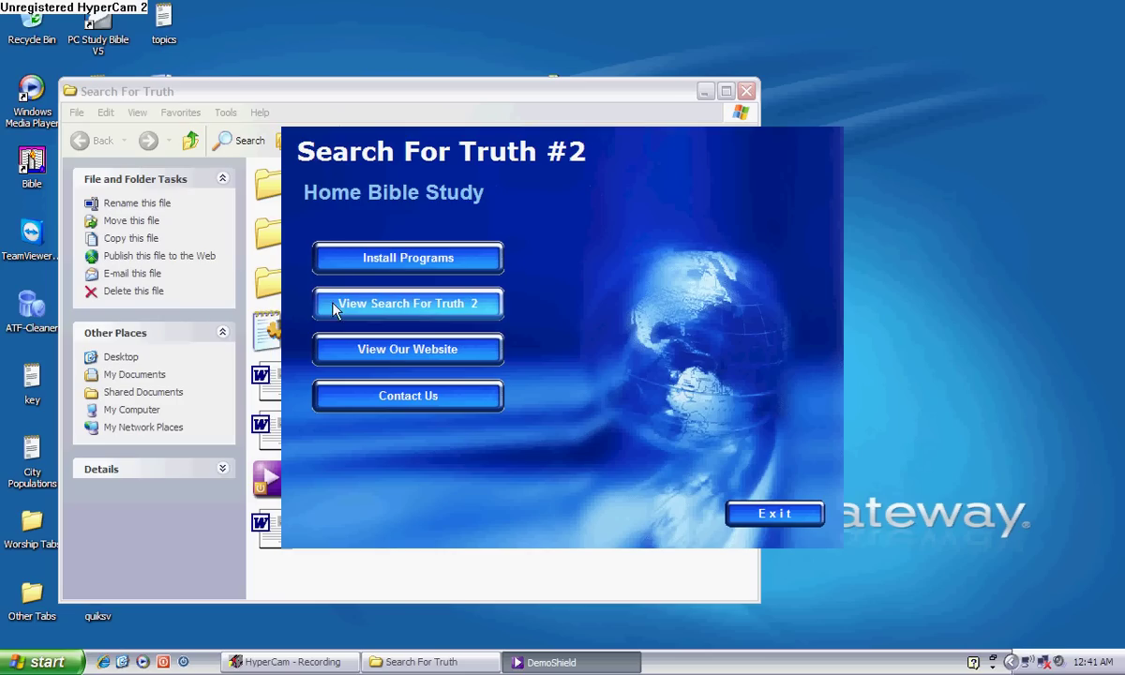
Step: View the Search For Truth 2 presentation in PowerPoint as a full-screen slide show and advance to the second slide
{"action": "left_click", "coordinate": [427, 313]}
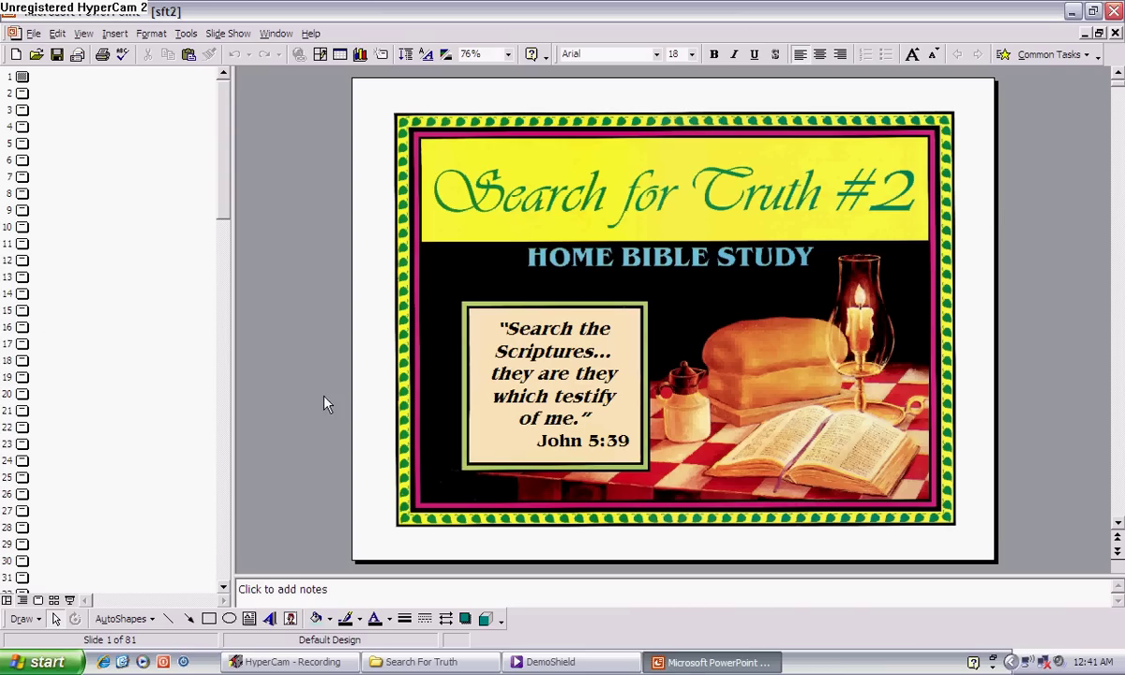
{"action": "left_click", "coordinate": [230, 35]}
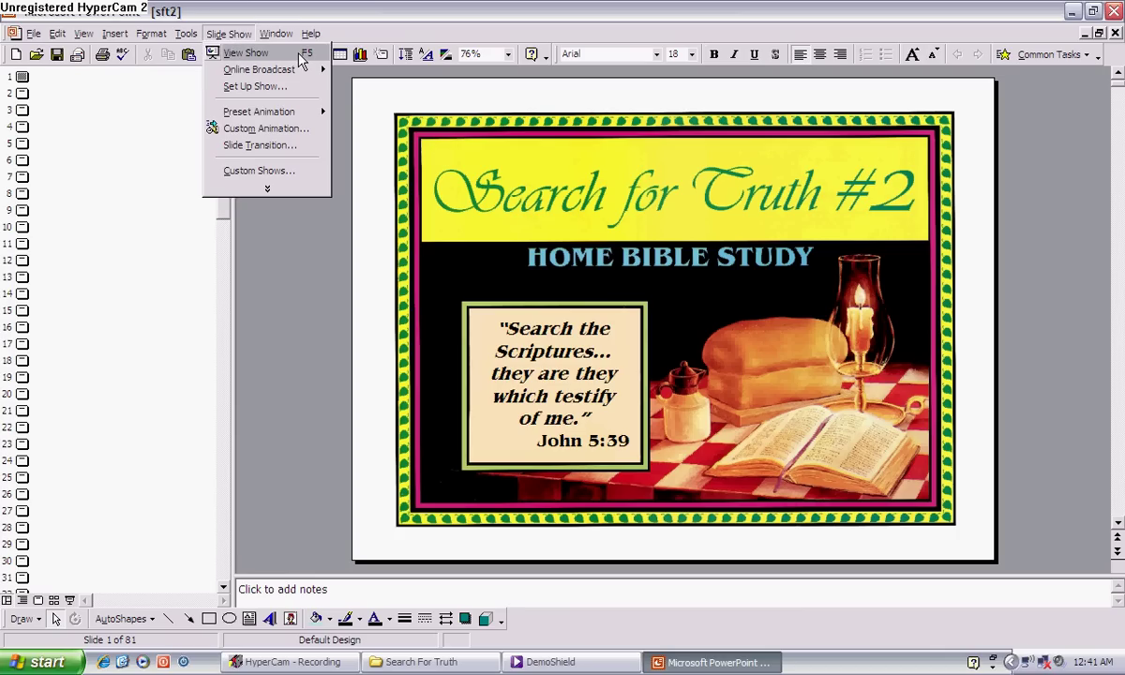
{"action": "left_click", "coordinate": [247, 54]}
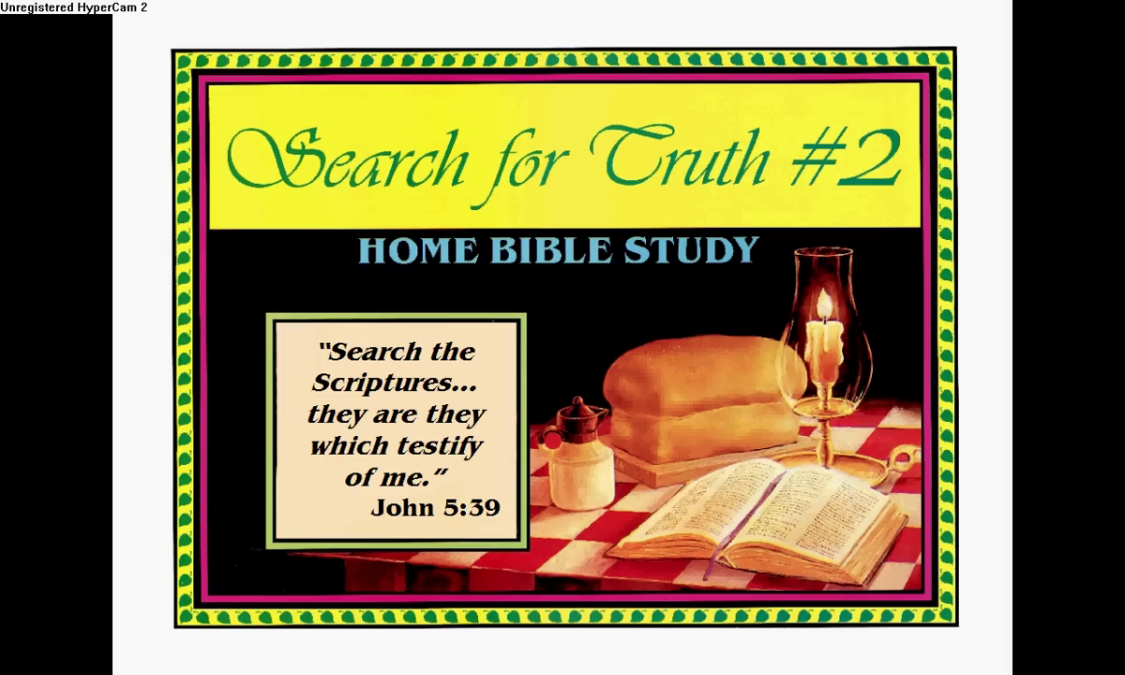
{"action": "key", "text": "Right"}
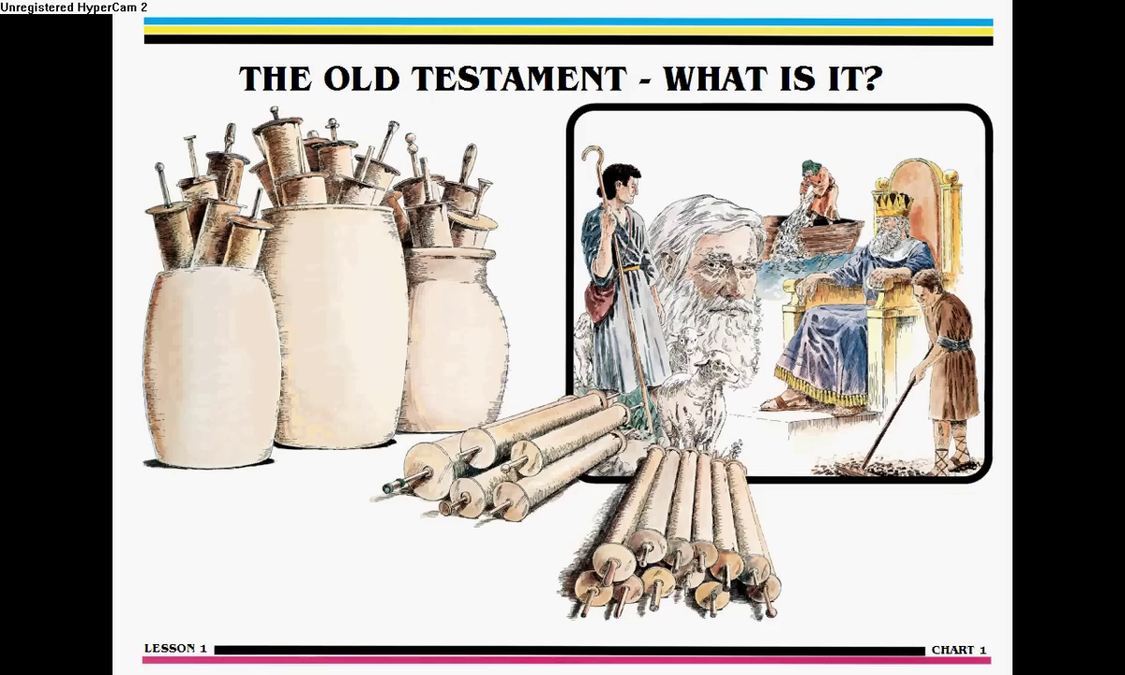